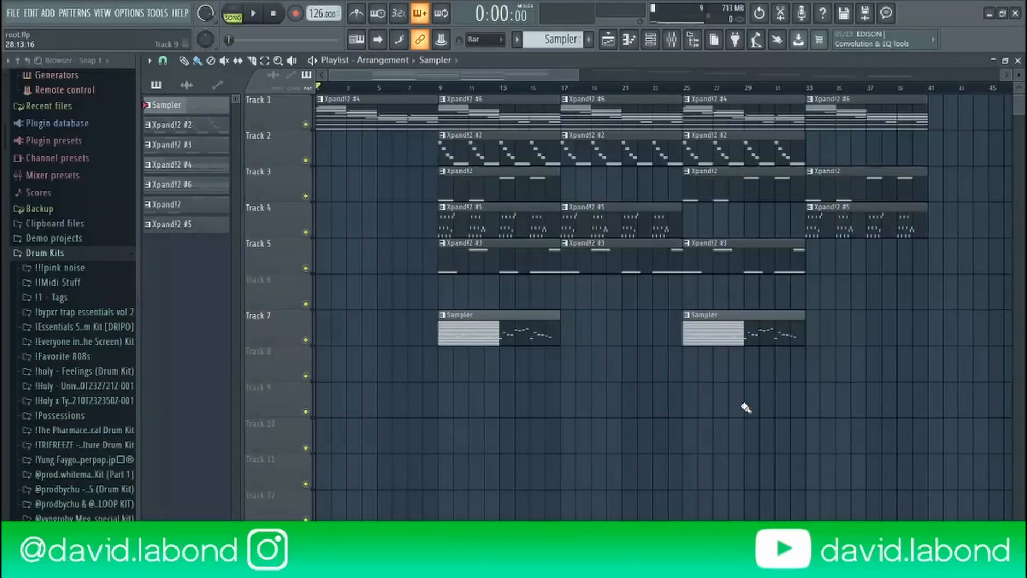
Play back the song arrangement to hear the complete melody.
key(space)
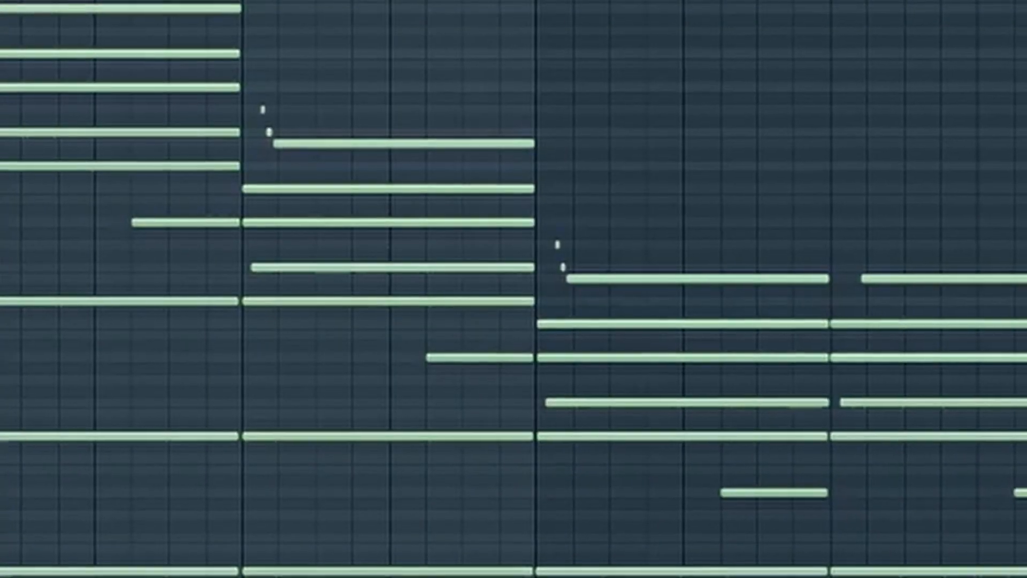
key(space)
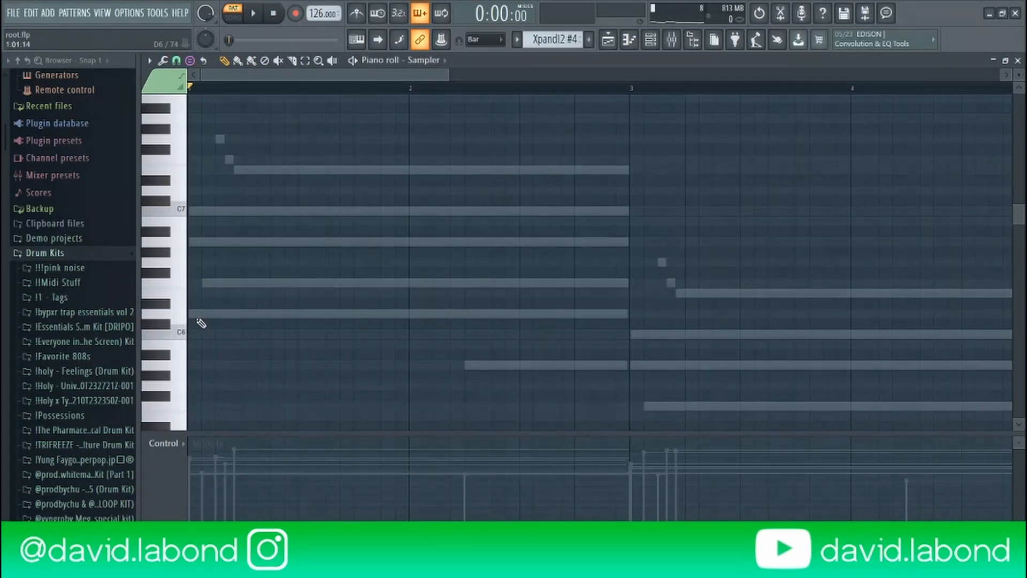
Stamp a Minor Natural (Aeolian) scale rooted on D6 at the start of bar 1.
click(198, 320)
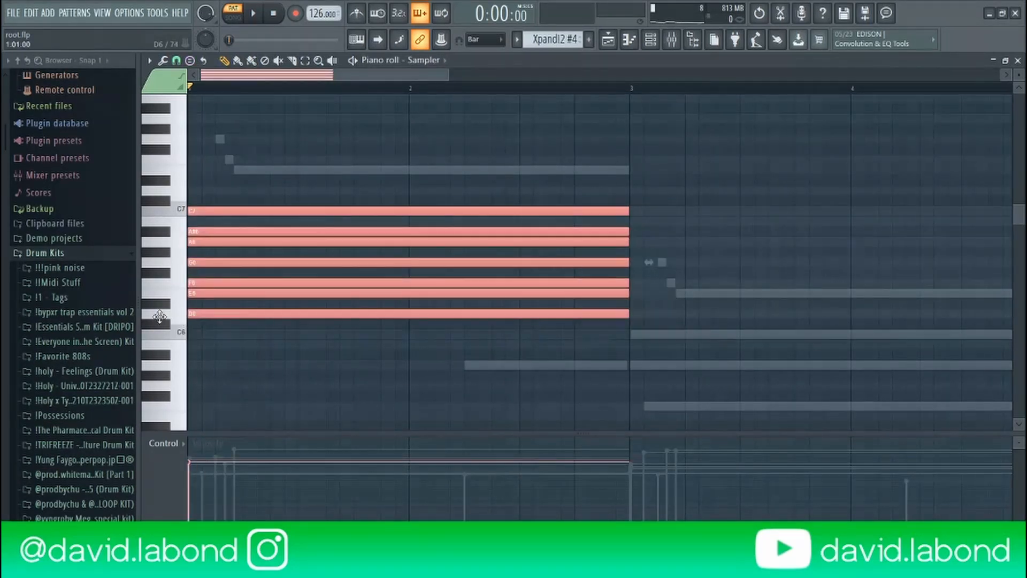
click(190, 60)
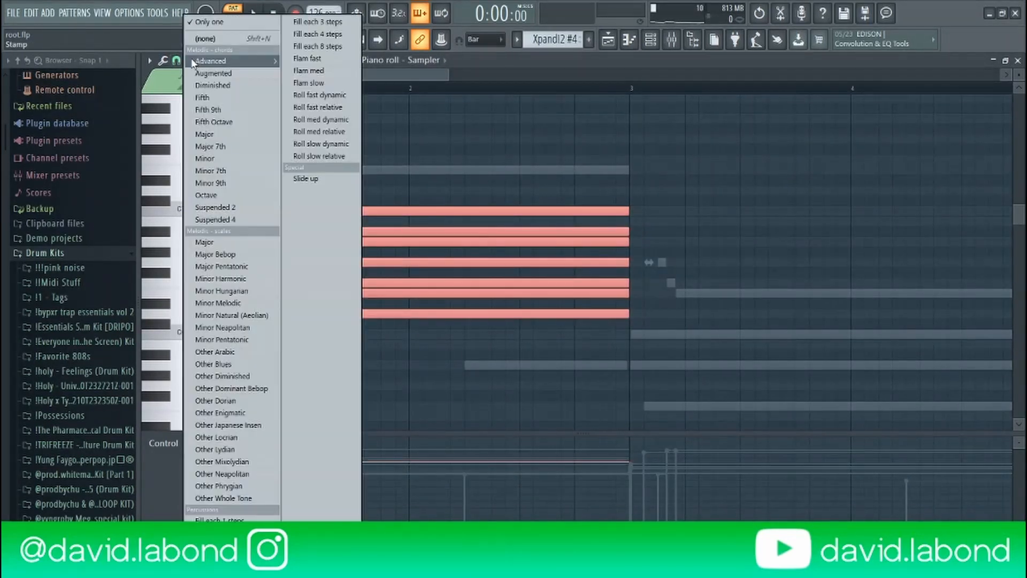
click(207, 317)
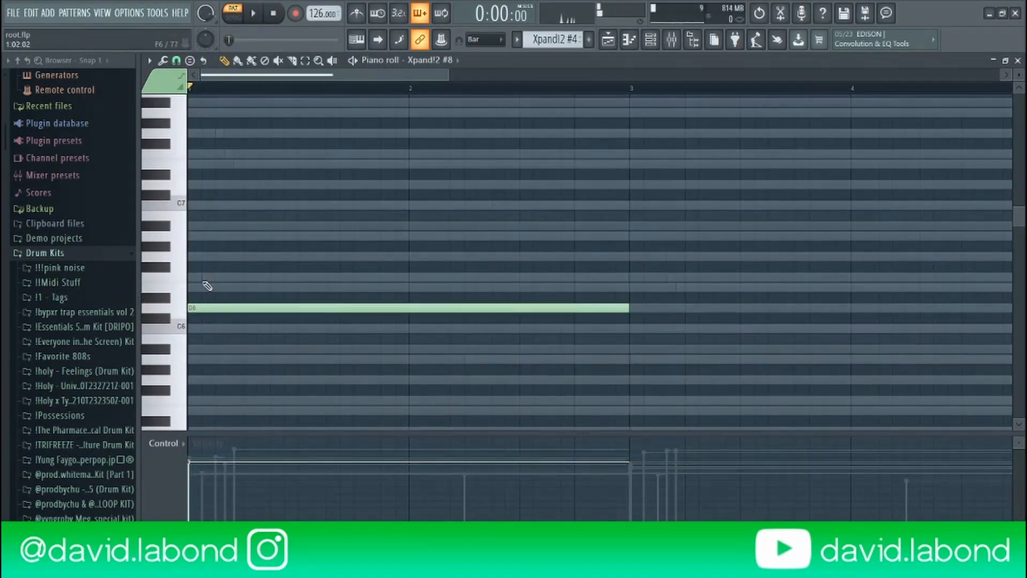
Add two-bar F6, A6 and C7 notes above the D6 root, and start F6 one step later.
click(195, 277)
click(197, 236)
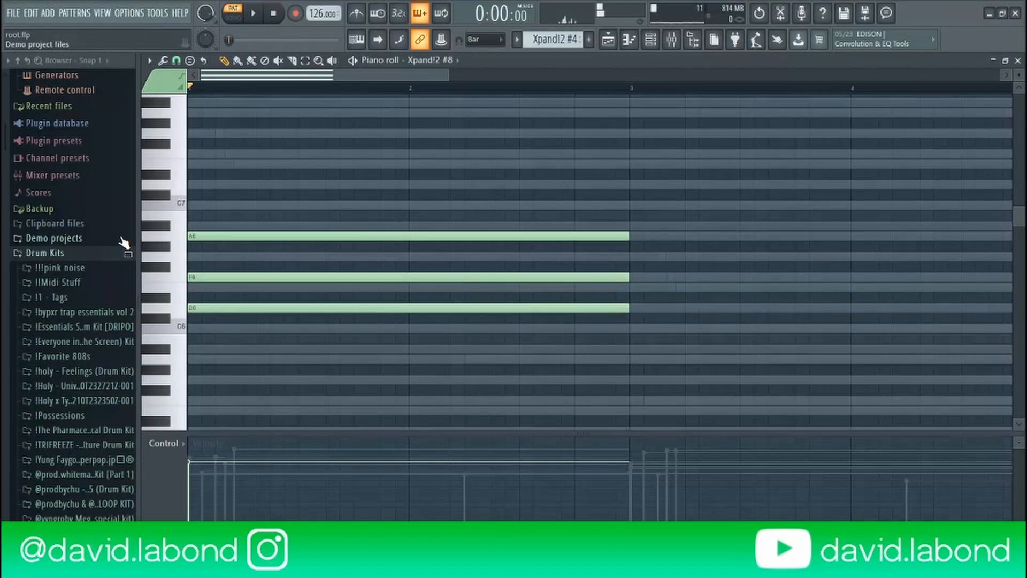
click(207, 208)
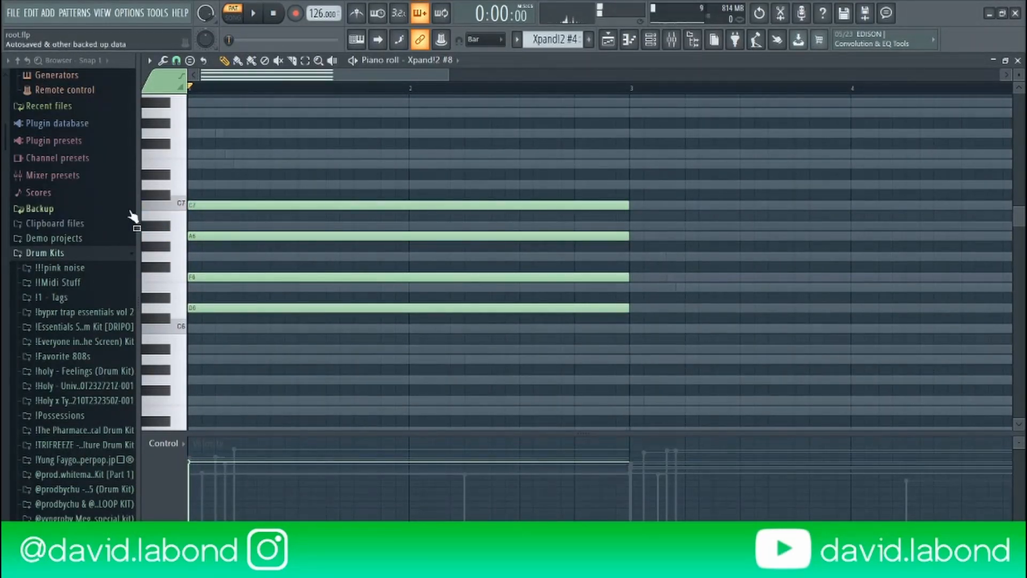
drag(196, 277, 252, 276)
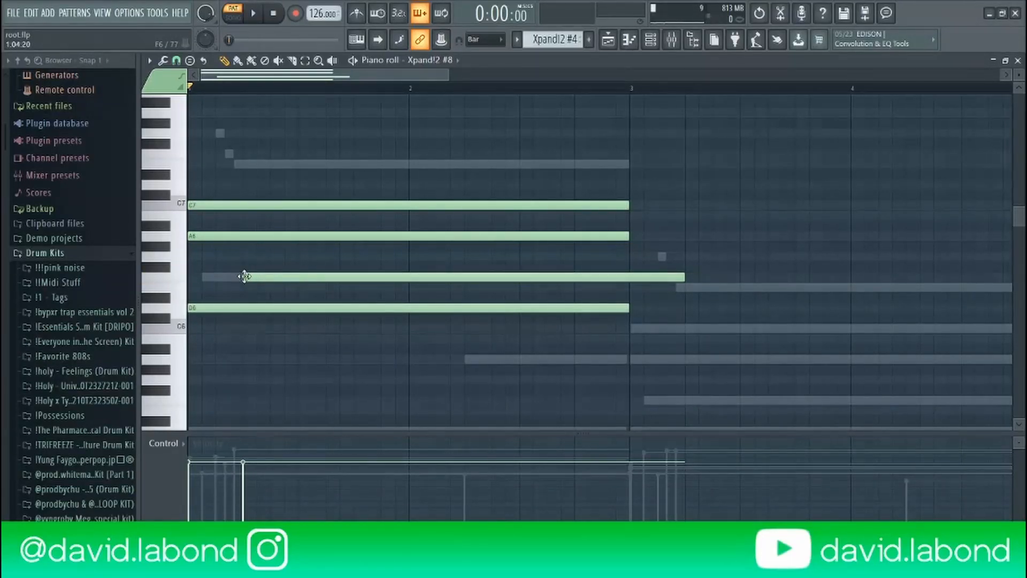
drag(253, 276, 212, 277)
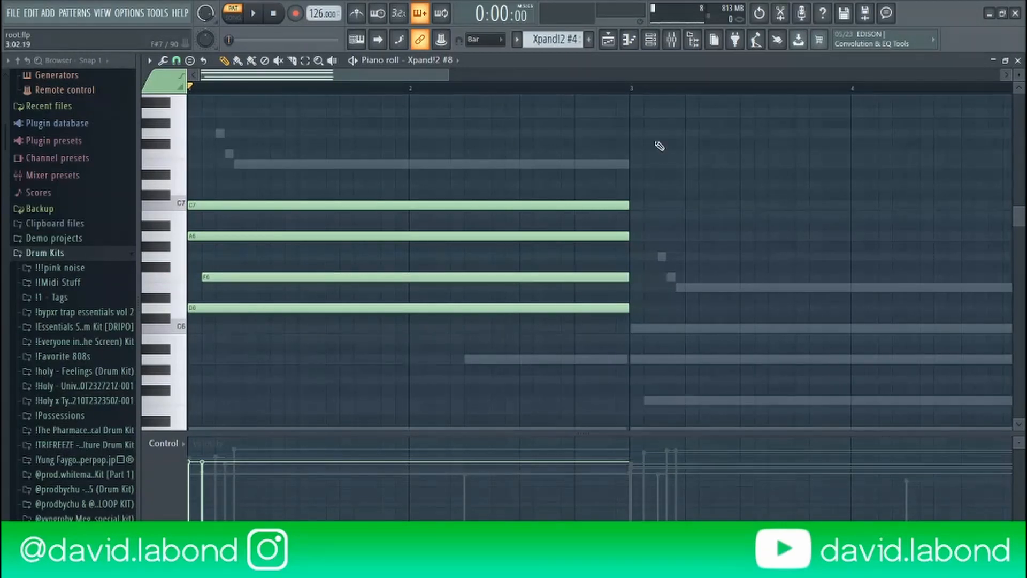
key(space)
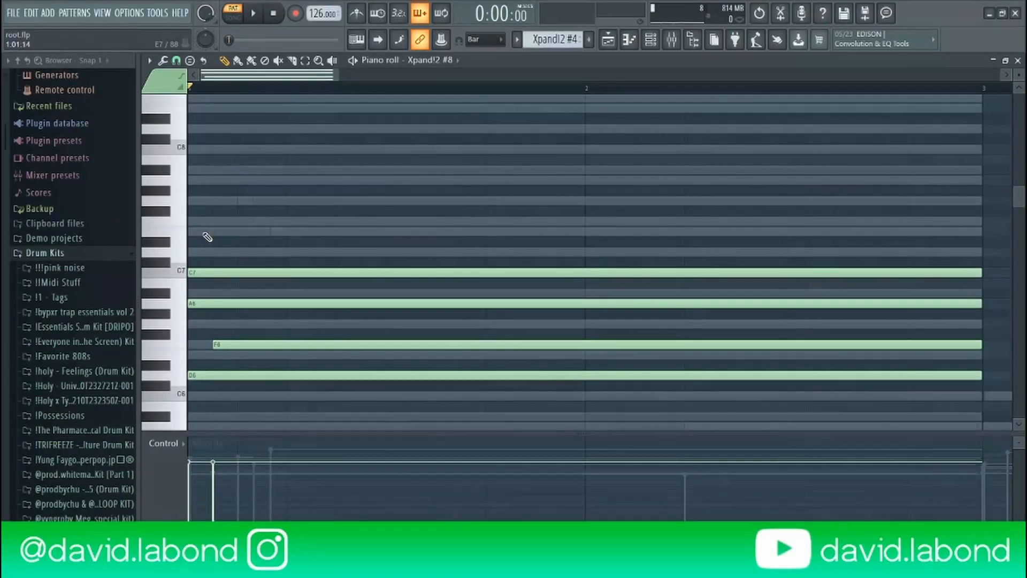
Set the snap to 1/3 step and place descending notes G7, F7 and E7 above the chord near the start of bar 1.
click(206, 235)
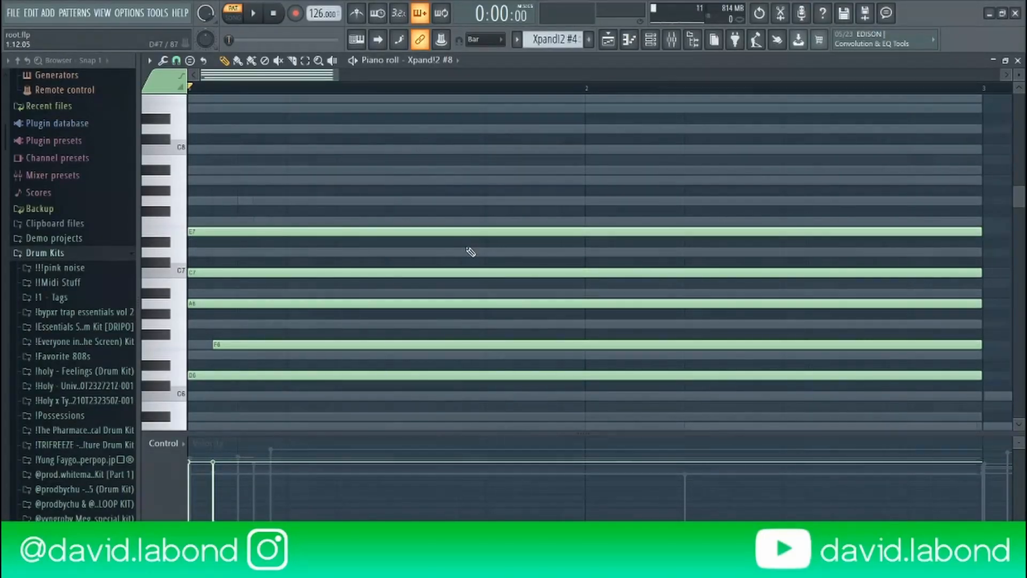
key(space)
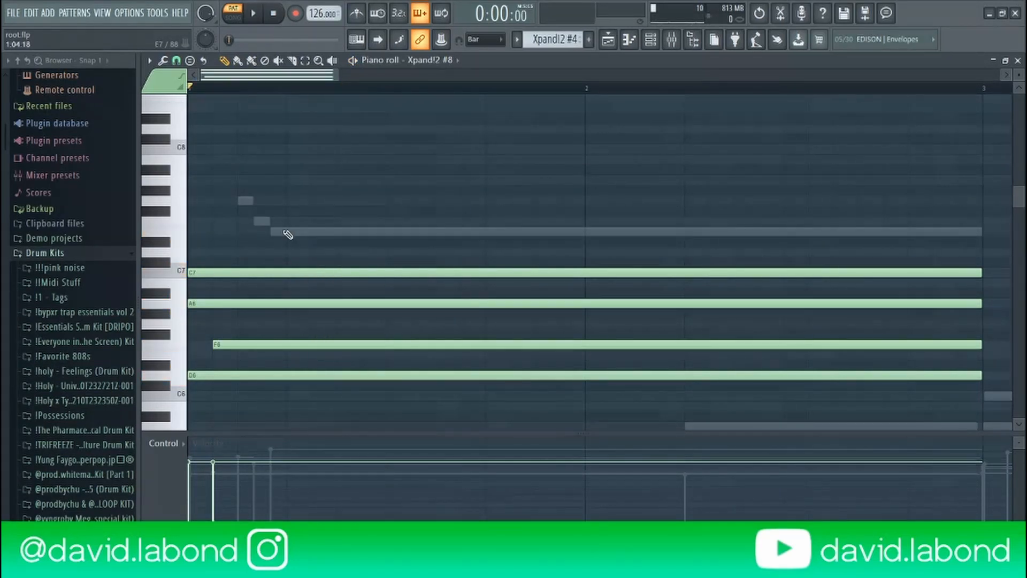
click(178, 62)
click(199, 159)
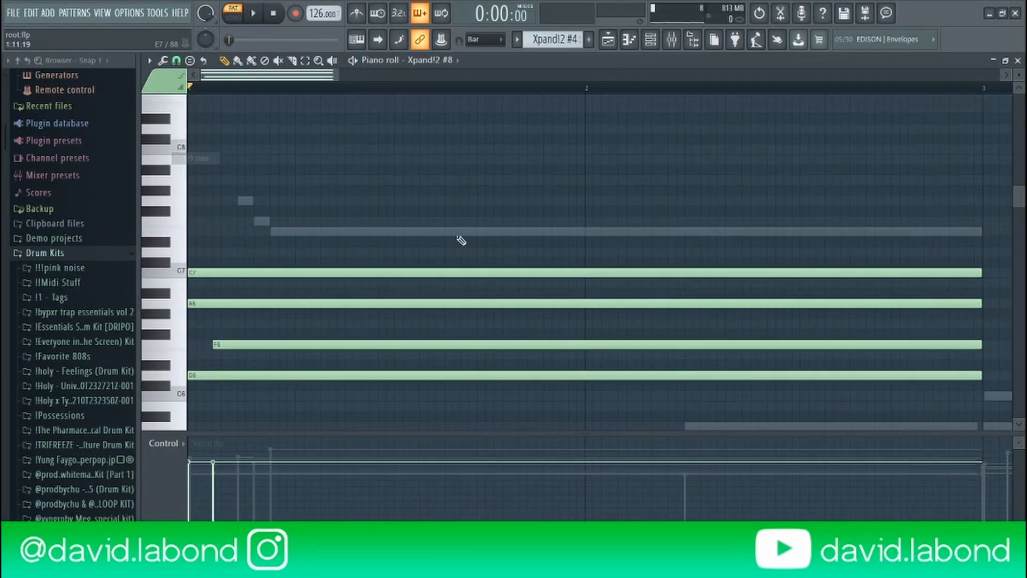
click(242, 200)
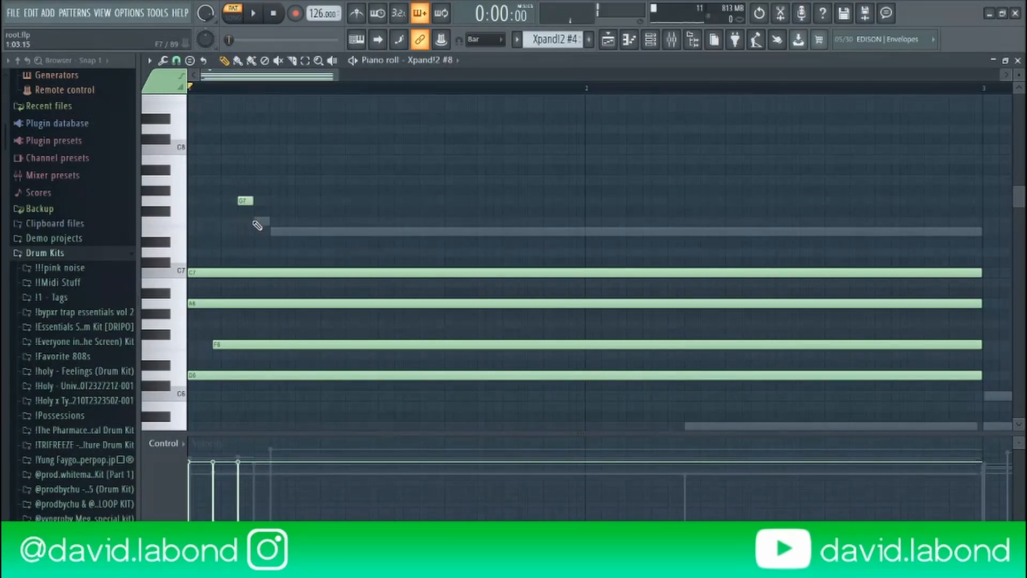
click(260, 221)
click(275, 231)
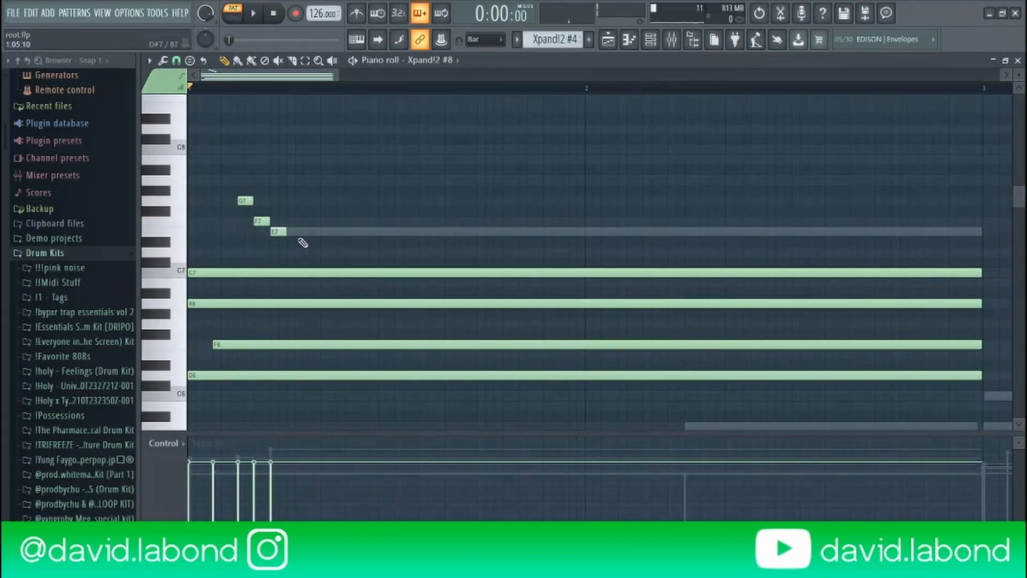
Add a lower A5 note from beat 2 of bar 2 up to bar 3 and play the chord.
scroll(951, 289, down, 1)
key(space)
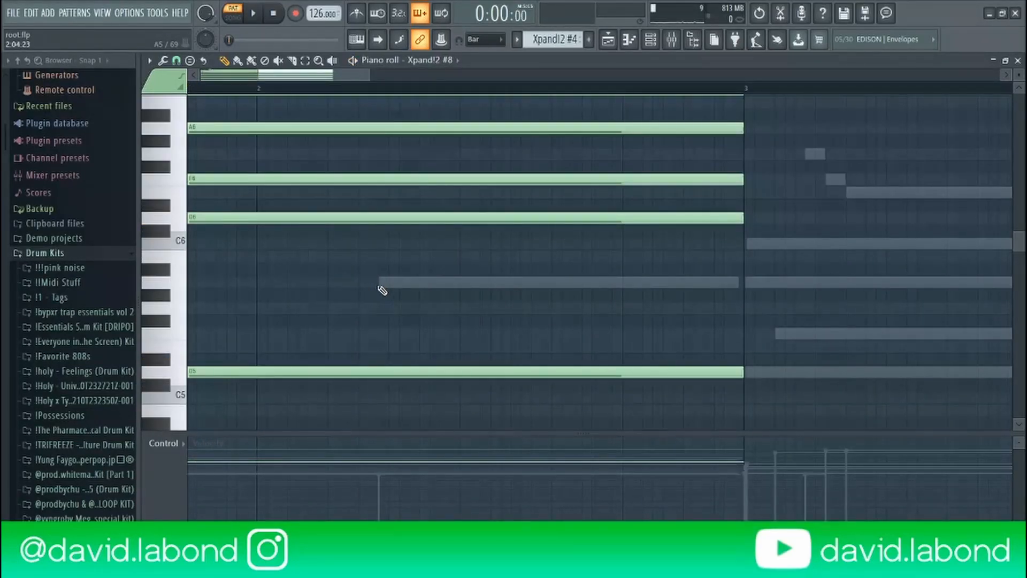
click(381, 289)
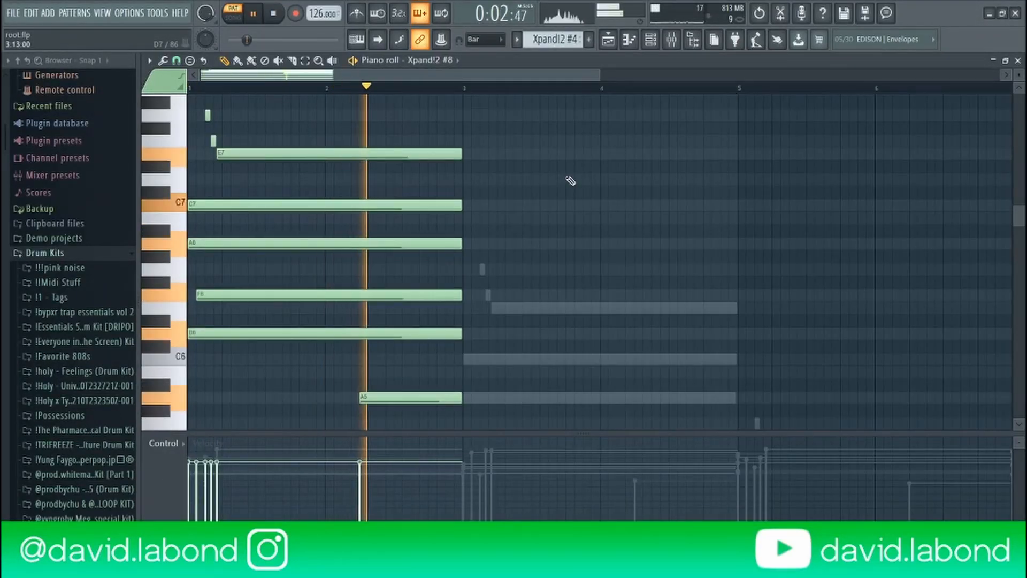
key(space)
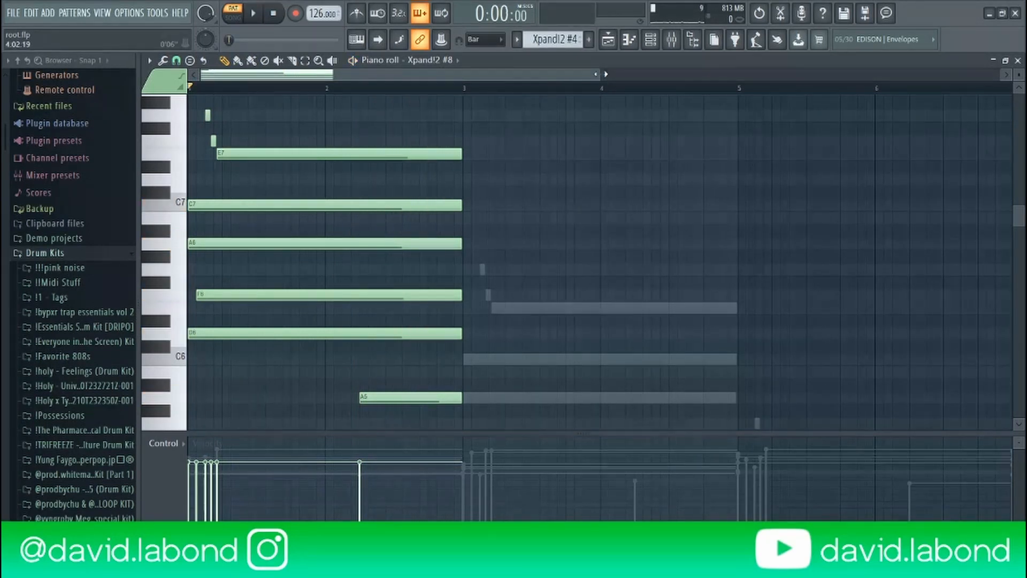
Duplicate the two-bar chord into bars 3 and 4 and lower the copy by one octave.
drag(600, 74, 673, 75)
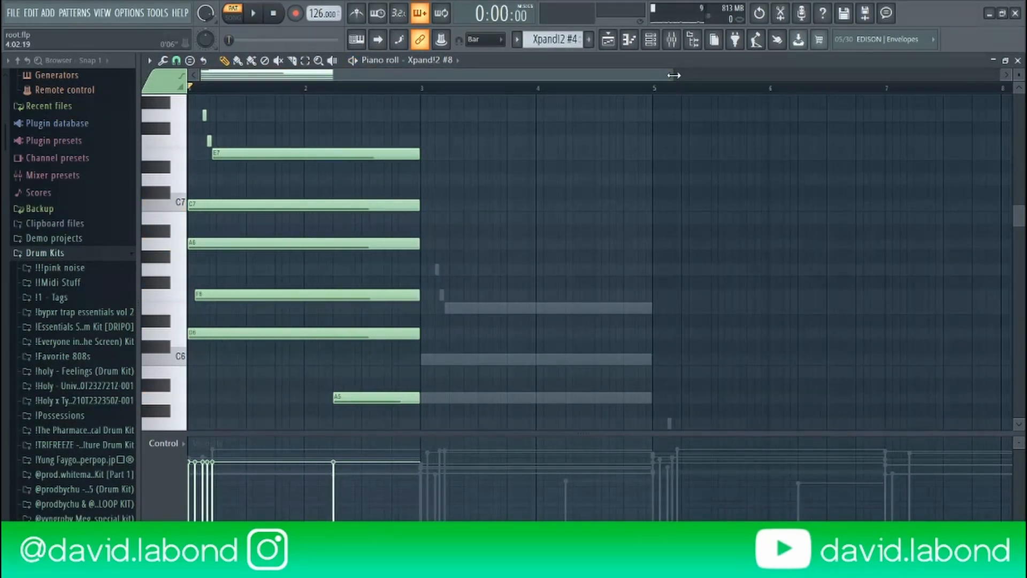
key(ctrl+b)
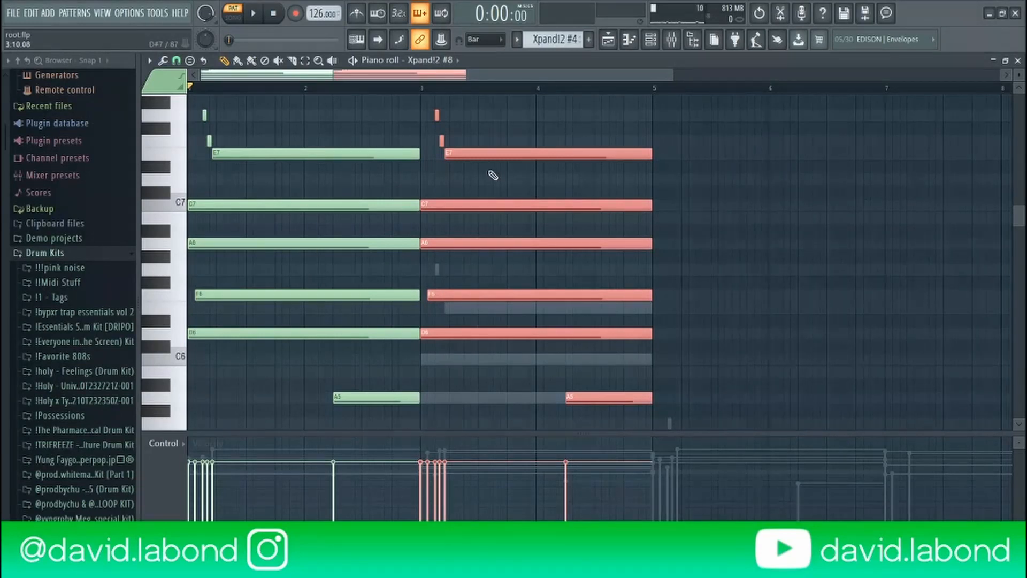
key(ctrl+Down)
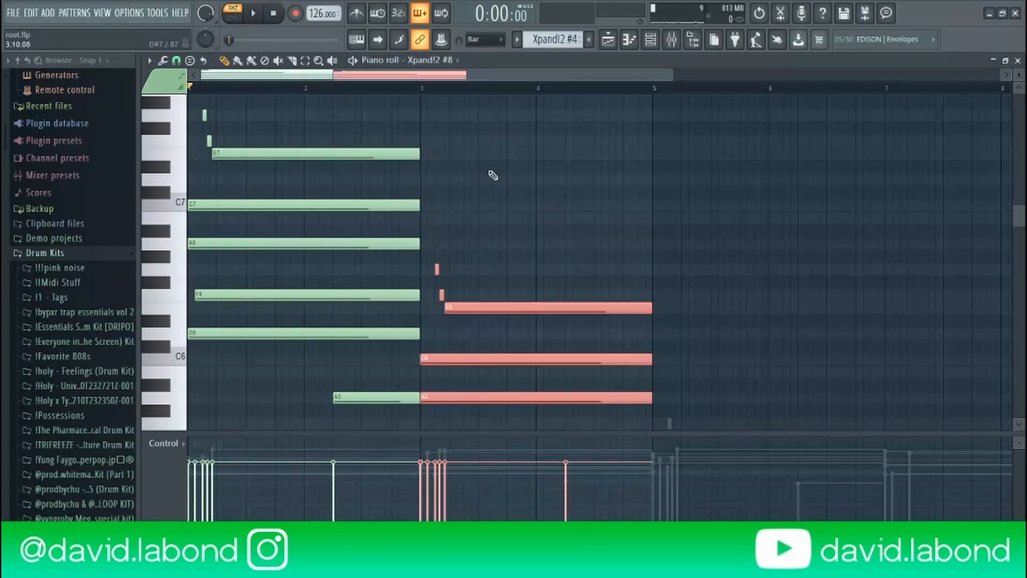
Deselect the duplicated notes and delete the lowest D1 note from the chord in bars 3 and 4.
scroll(495, 180, down, 3)
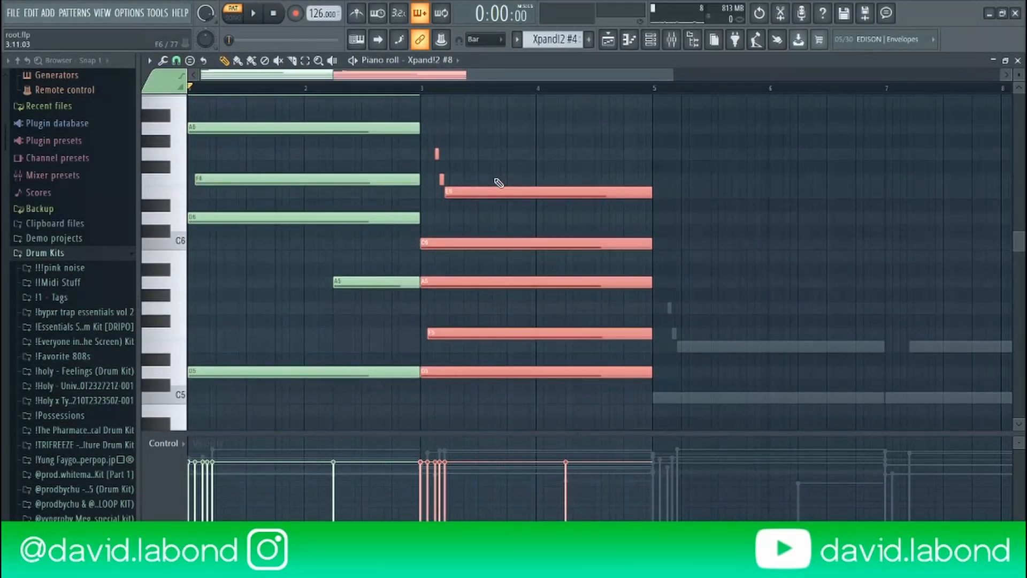
scroll(502, 219, down, 18)
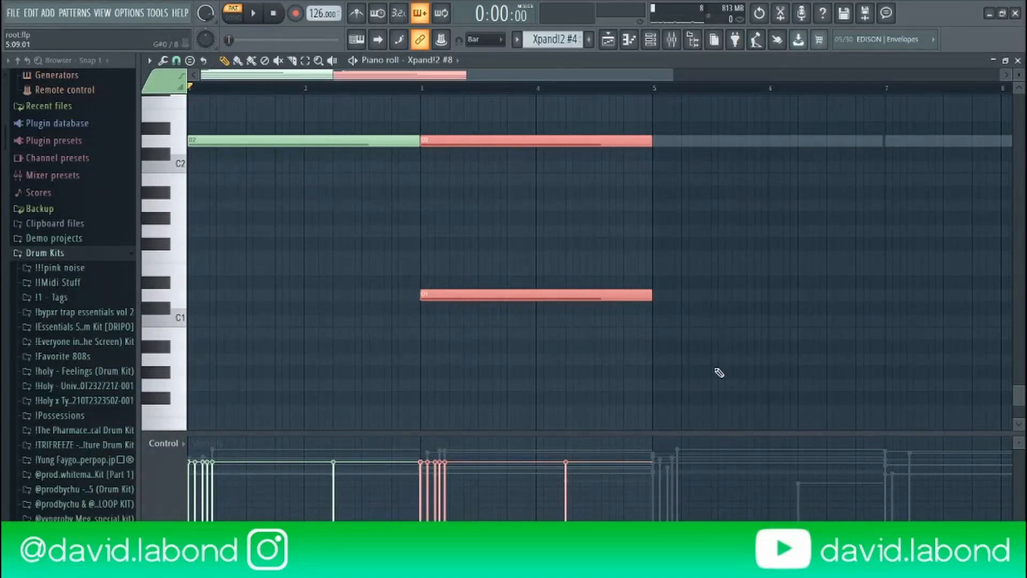
key(ctrl+d)
right_click(531, 293)
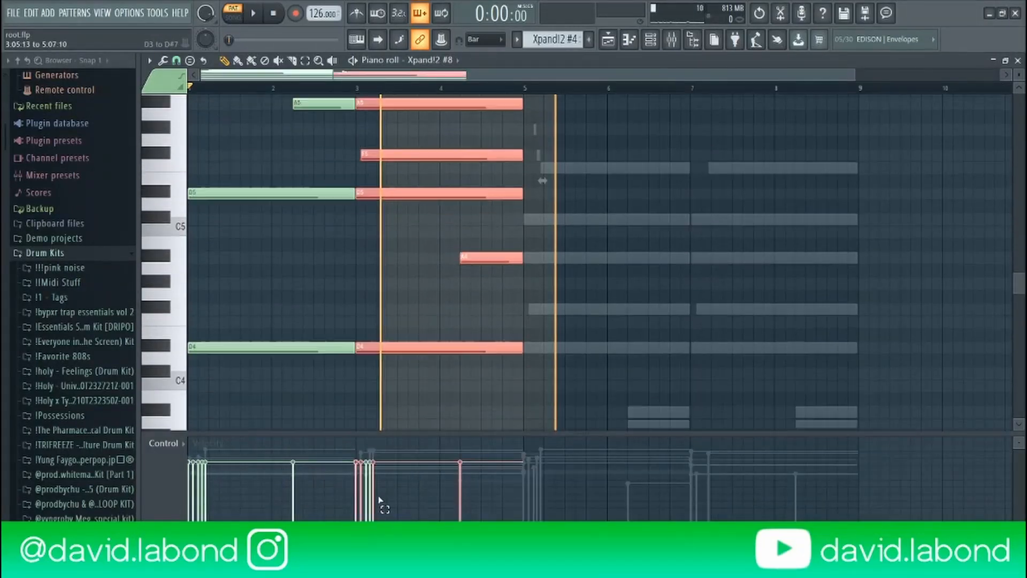
Repeat the chord an octave lower in bars 5–6 and 7–8, and delete the G5 and F5 grace notes near bar 7.
drag(380, 499, 372, 373)
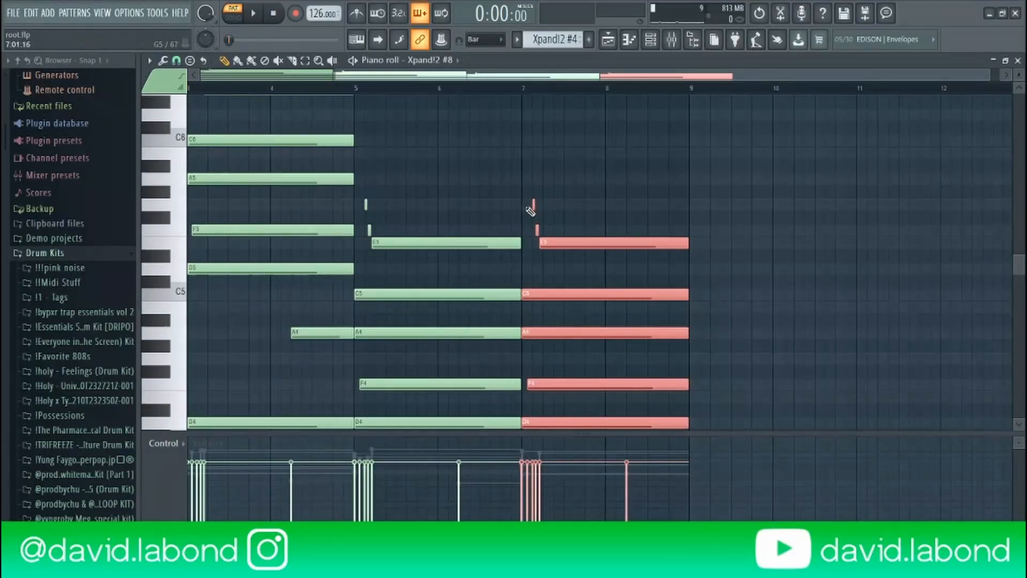
right_click(533, 205)
right_click(537, 232)
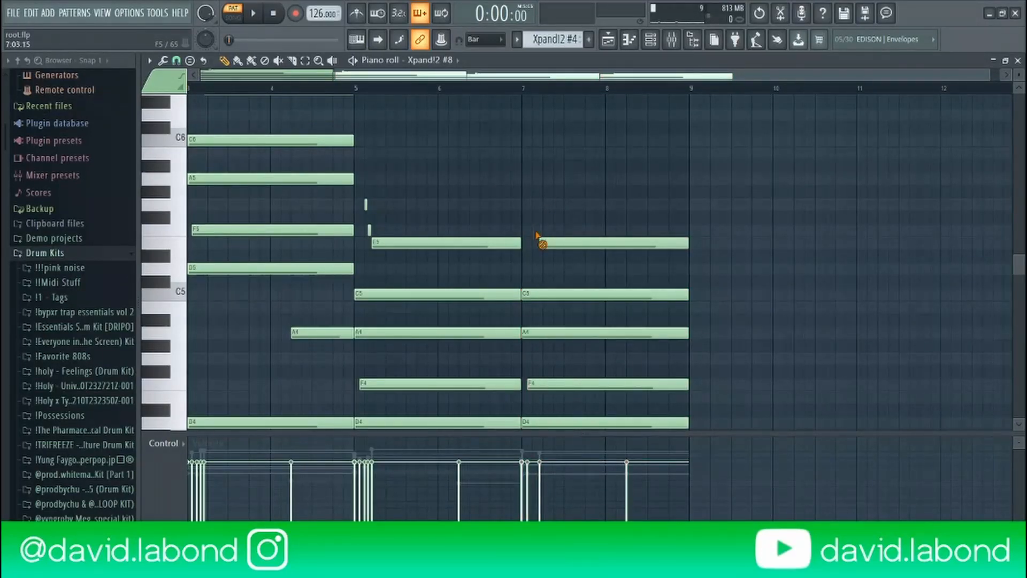
scroll(802, 240, down, 2)
scroll(809, 242, up, 2)
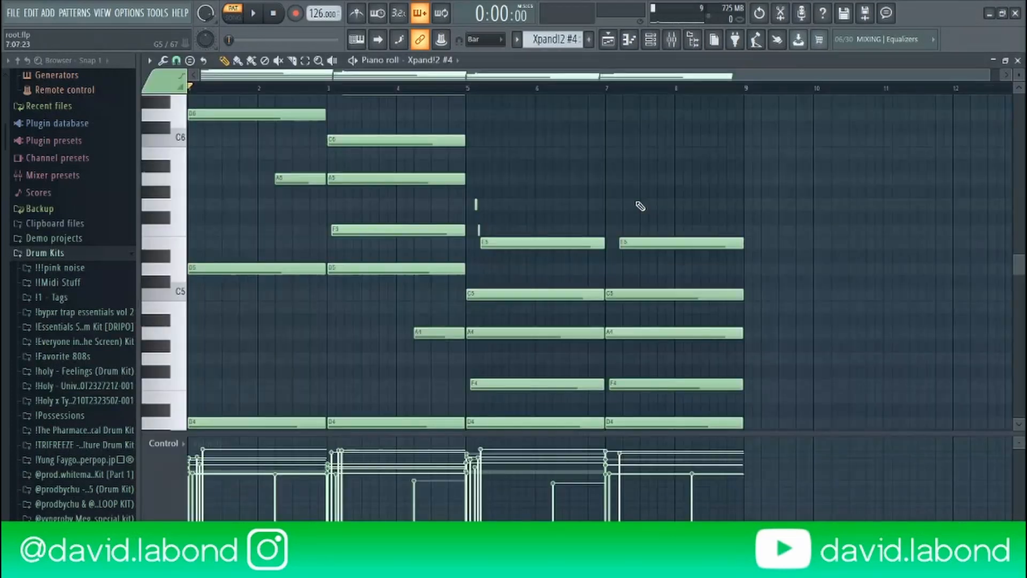
Try a slightly higher start time strength in the Strumizer without applying it to the chords.
key(alt+s)
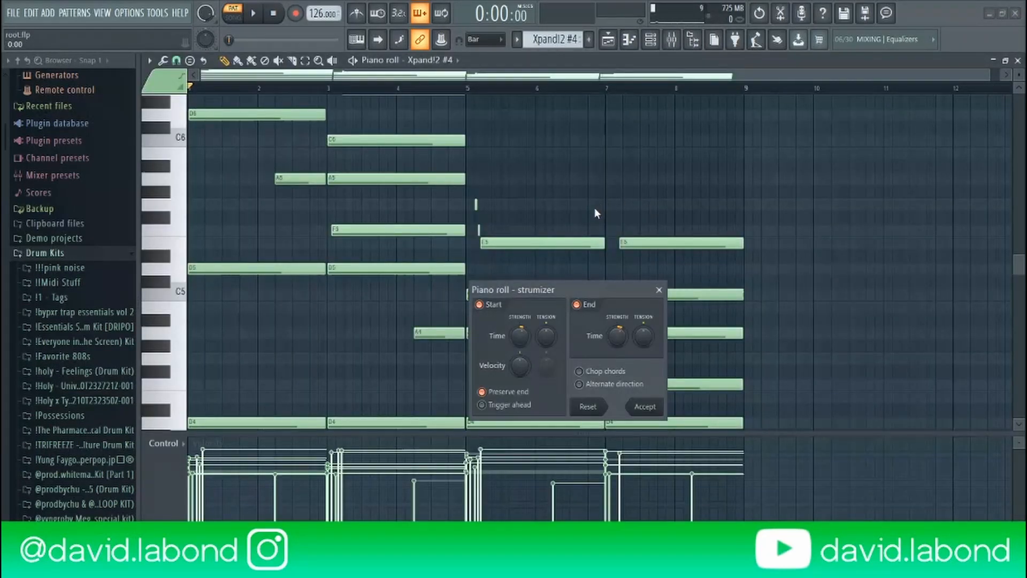
drag(520, 335, 520, 334)
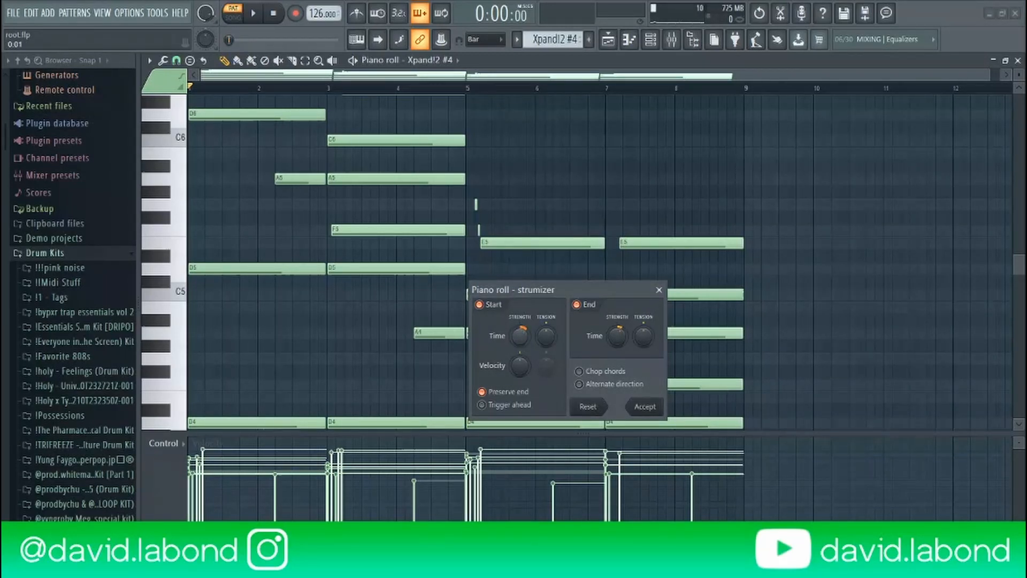
click(657, 290)
scroll(692, 347, down, 4)
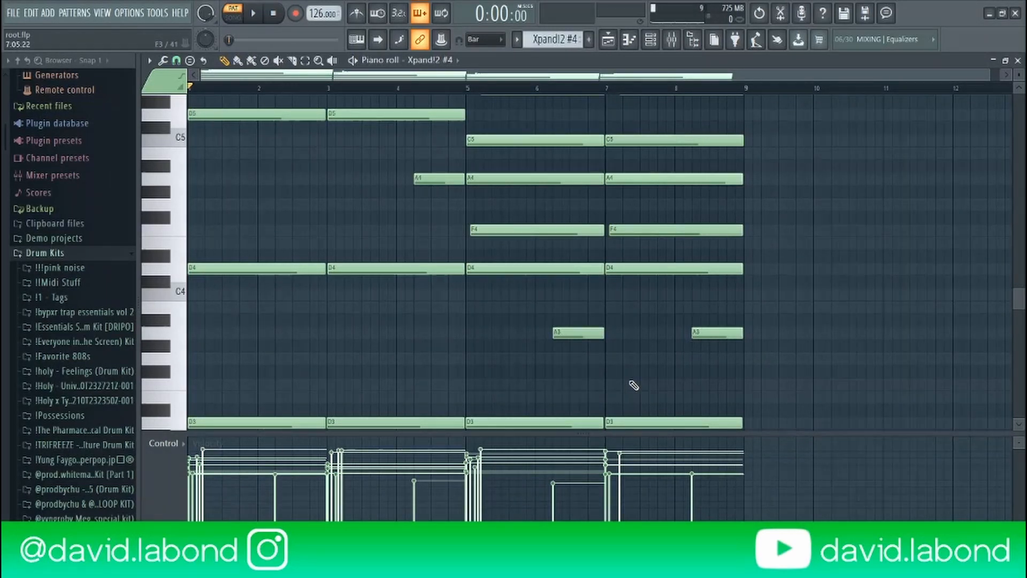
Examine the Fruity Reeverb 2 and Fruity parametric EQ 2 settings on the Xpand!2 #4 mixer track and listen to the processed chords.
key(F9)
click(921, 103)
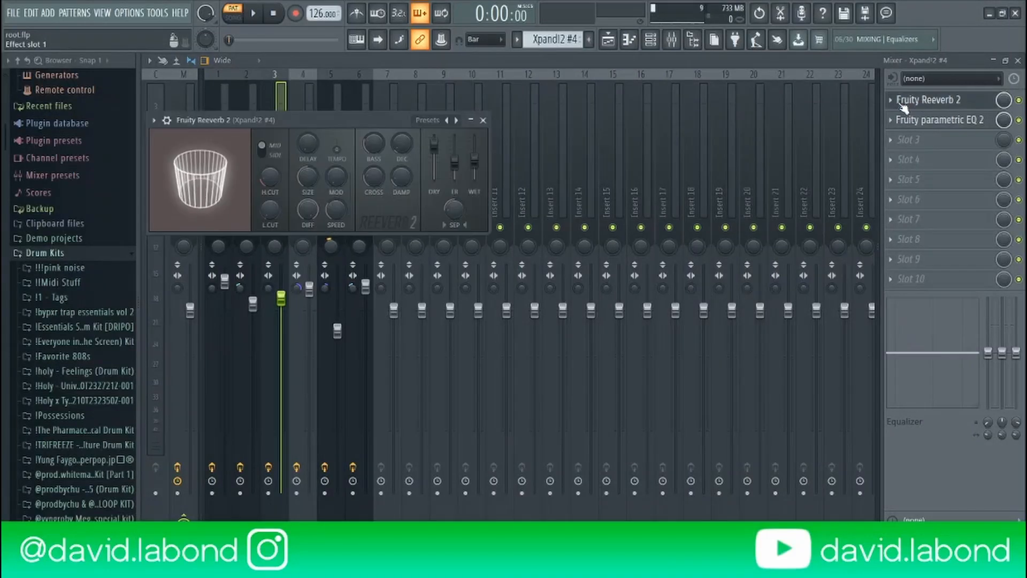
drag(393, 117, 415, 122)
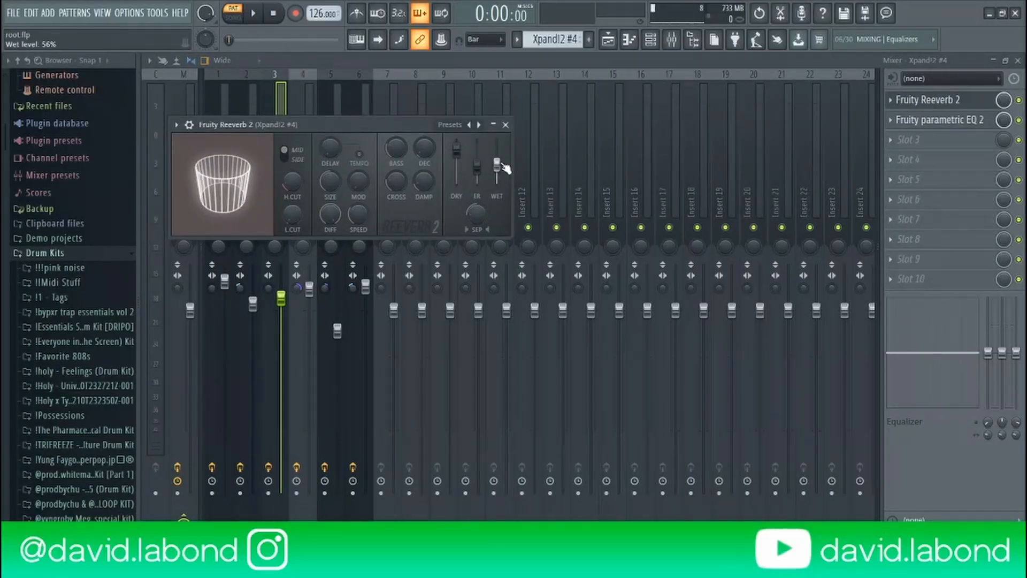
click(505, 125)
click(904, 122)
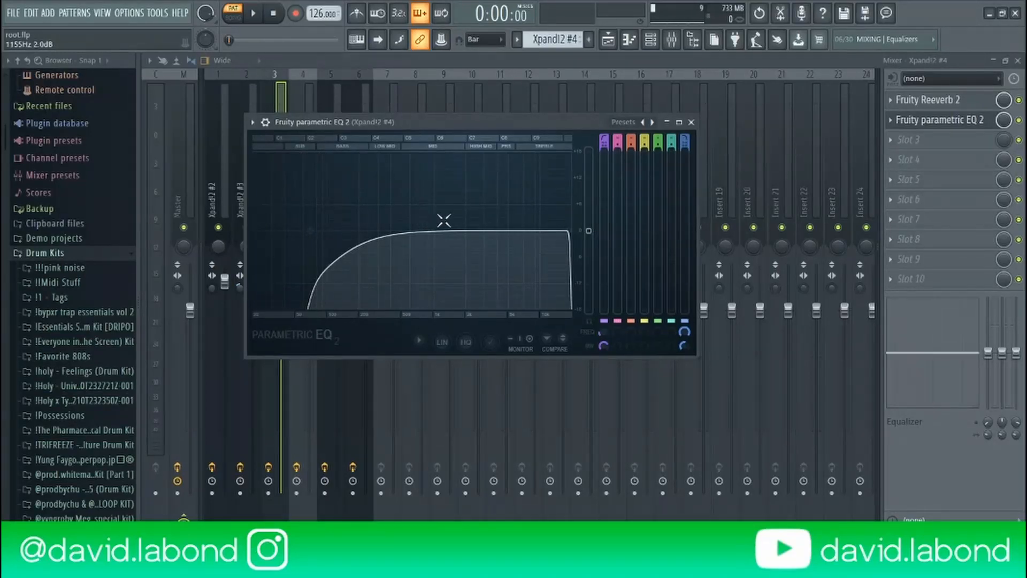
key(Escape)
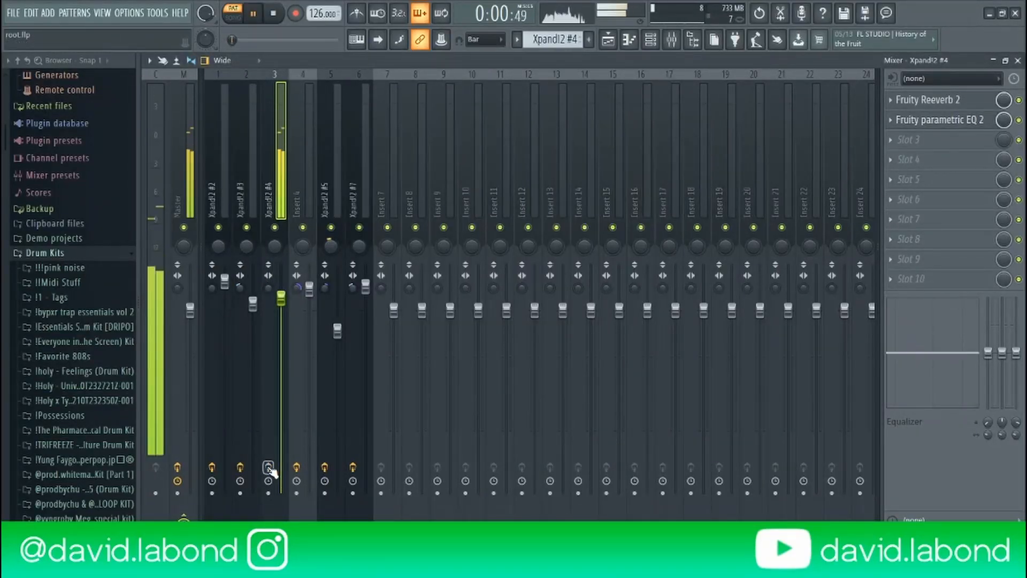
key(space)
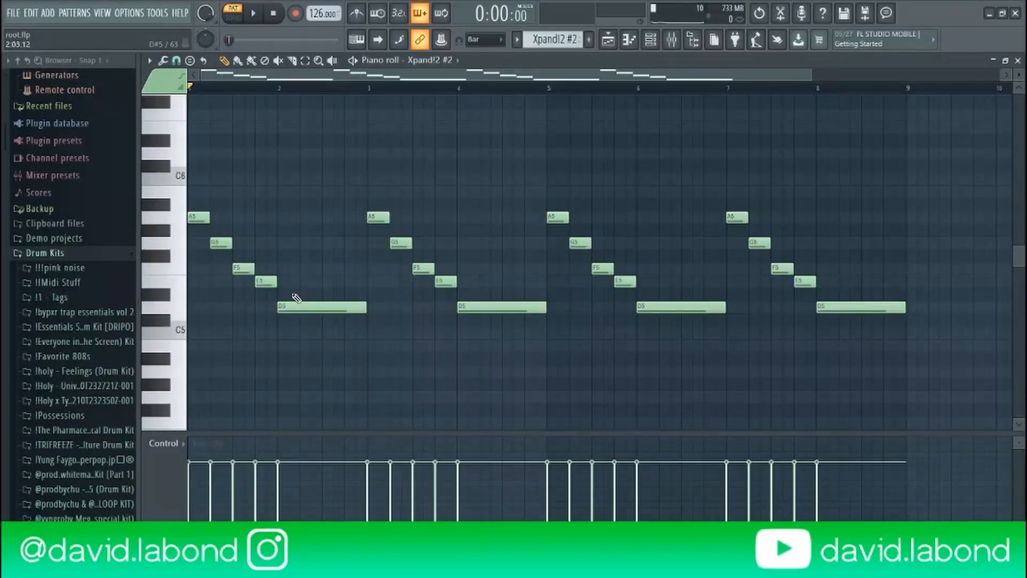
Add D5, F5 and A5 notes at bar 9 after the Xpand!2 #2 melody and delete the F5 among them.
drag(293, 294, 304, 330)
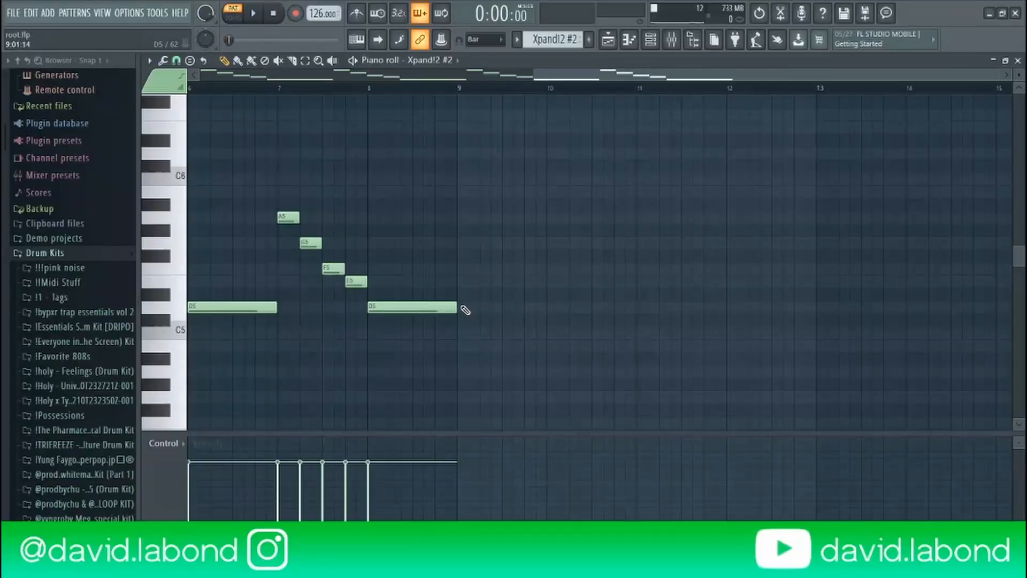
click(462, 307)
click(460, 269)
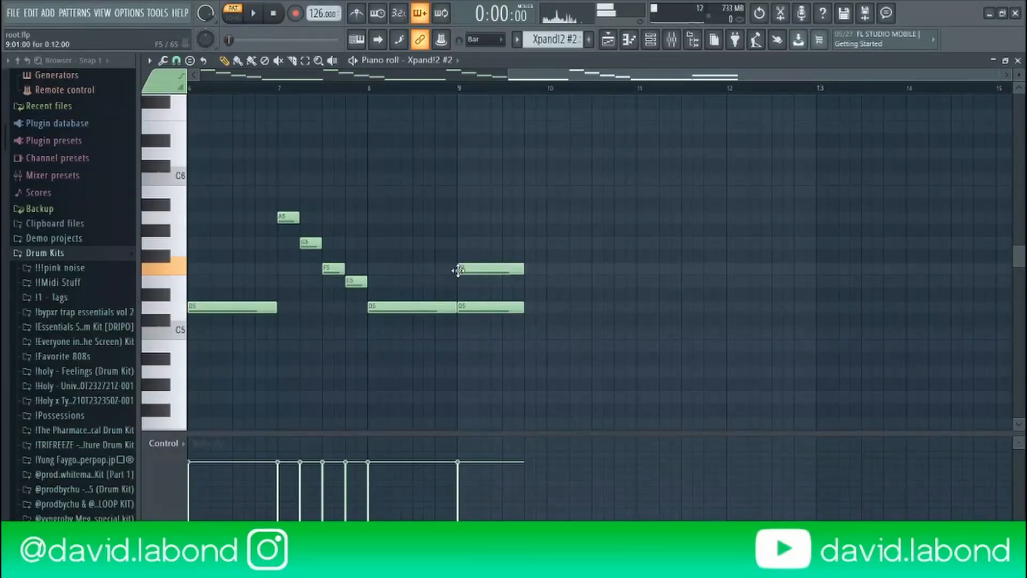
click(459, 217)
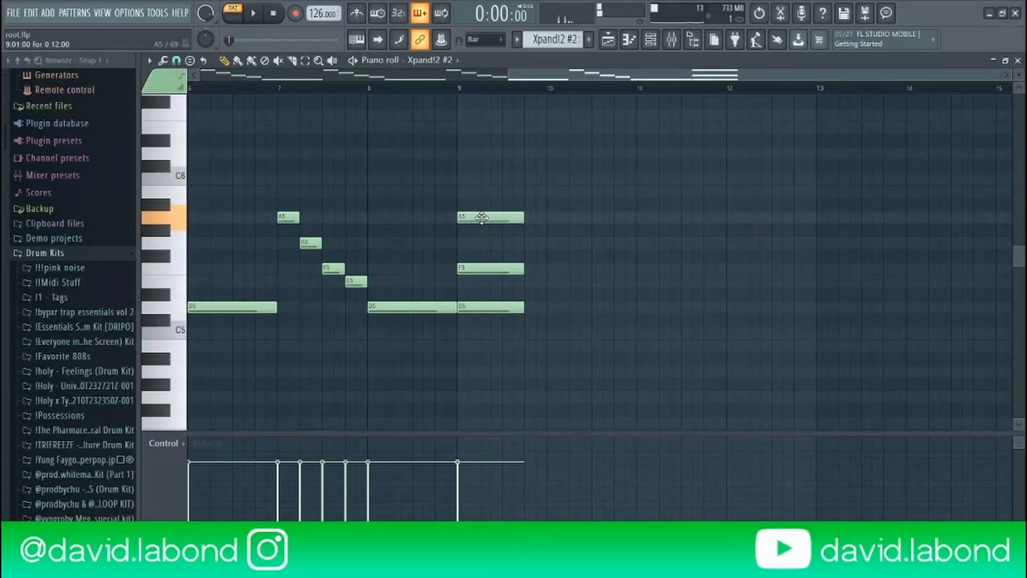
right_click(465, 267)
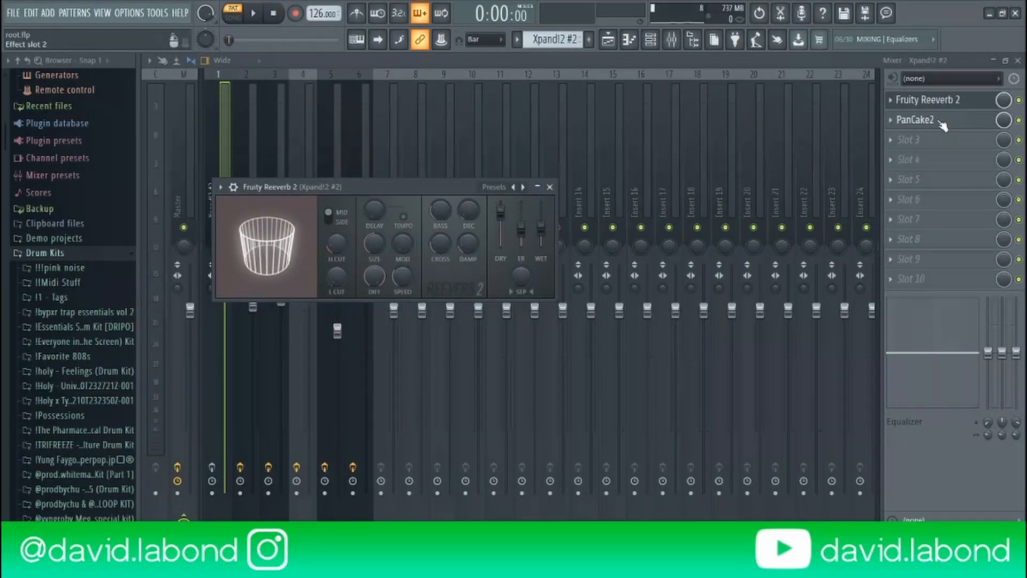
Review the PanCake2 effect on the Xpand!2 #2 mixer track, re-enable the track's effects and listen to the melody.
click(555, 115)
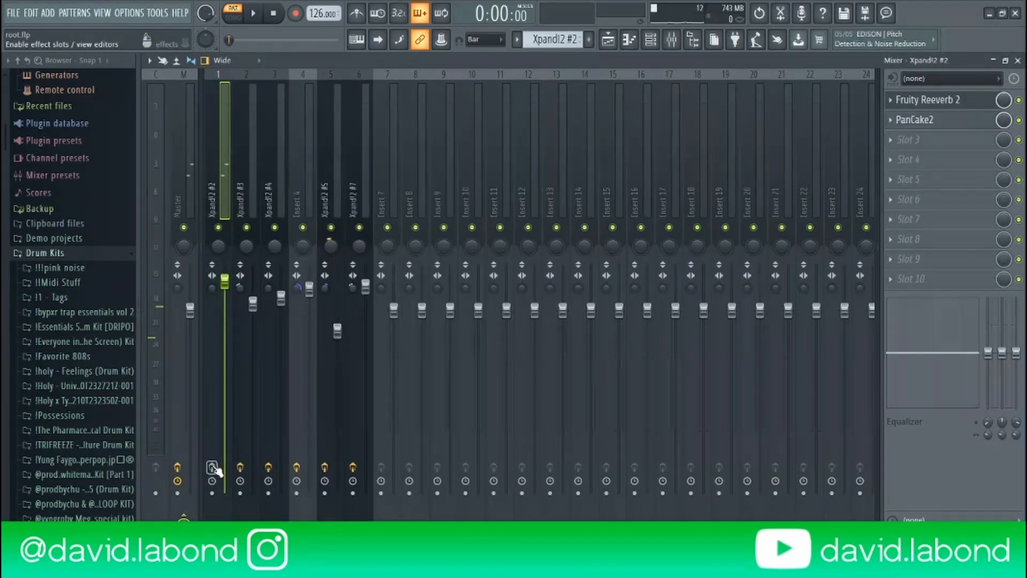
click(214, 467)
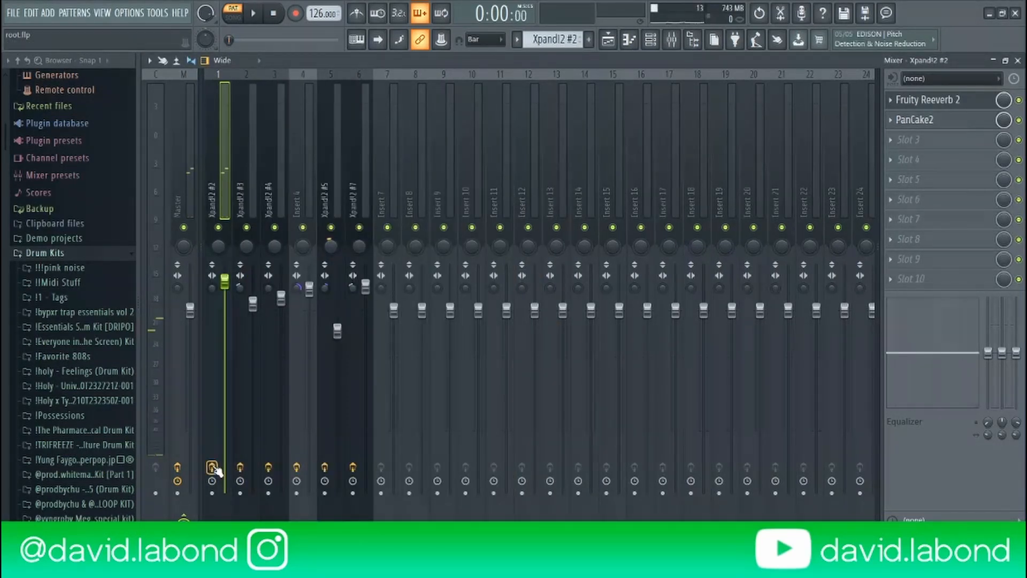
key(space)
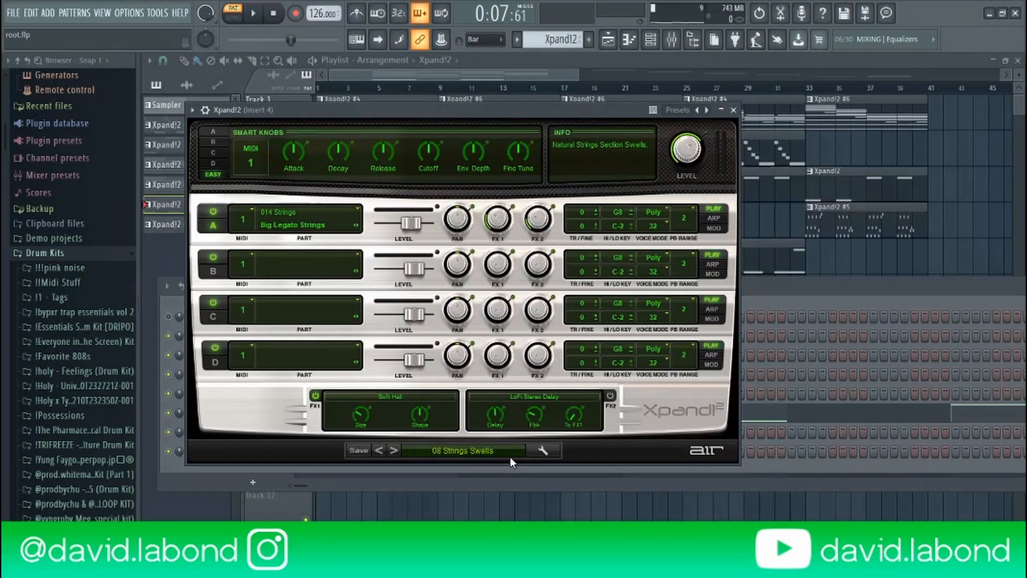
Examine the Magic Switch, Fruity Reeverb 2 and Fruity parametric EQ 2 settings on Insert 4 and listen to the processed strings.
key(F9)
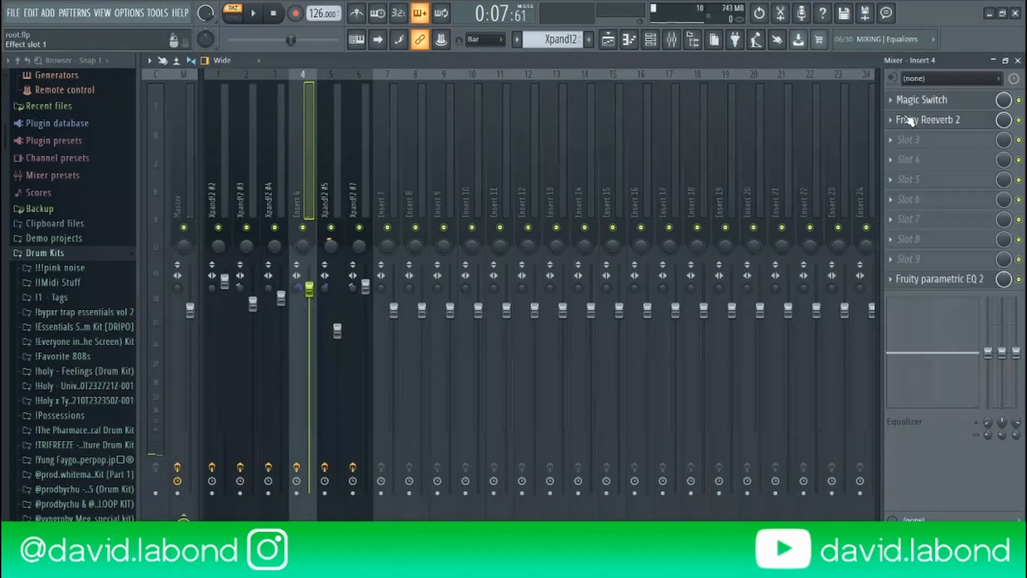
click(909, 114)
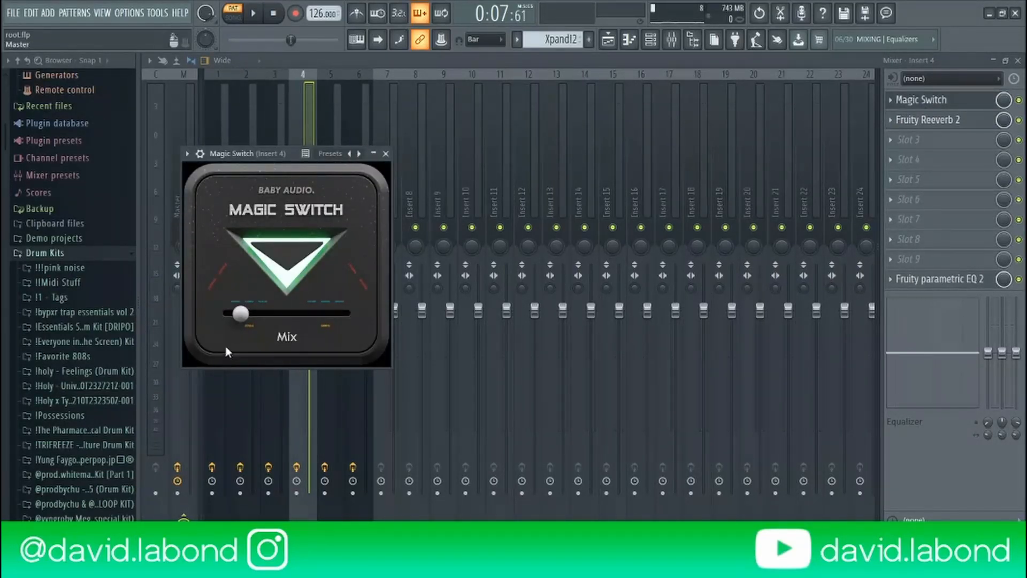
click(927, 119)
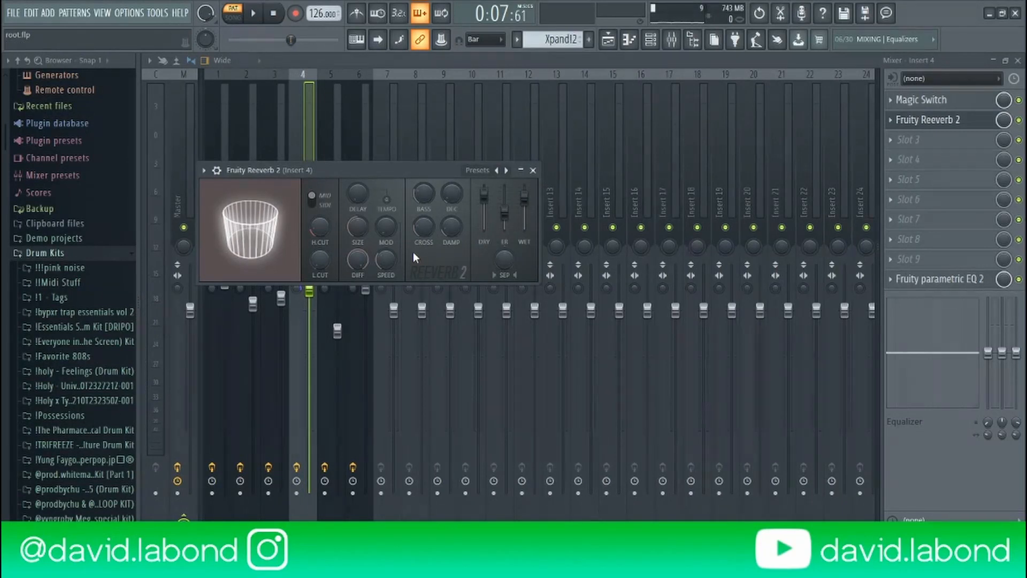
click(940, 279)
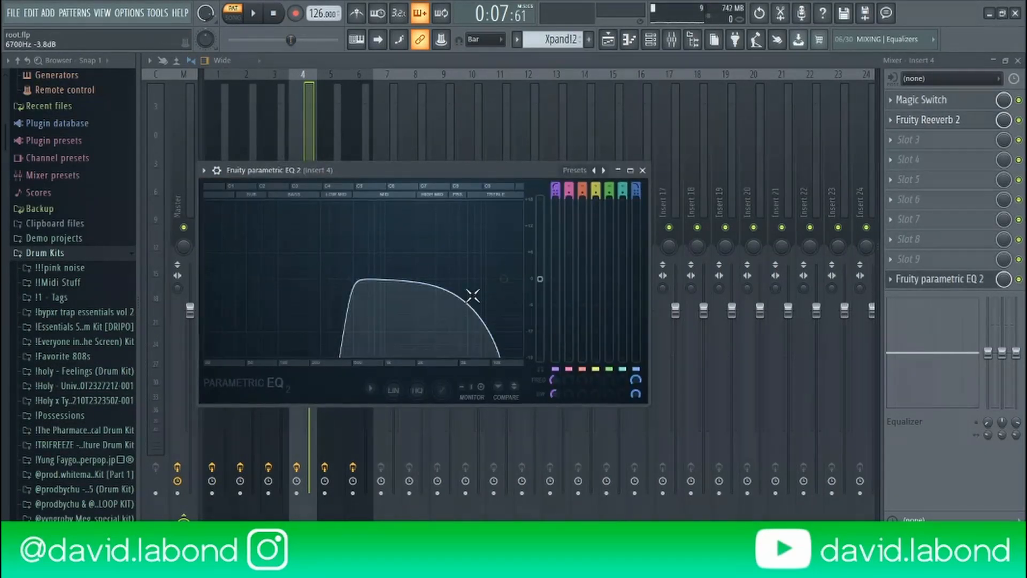
click(642, 170)
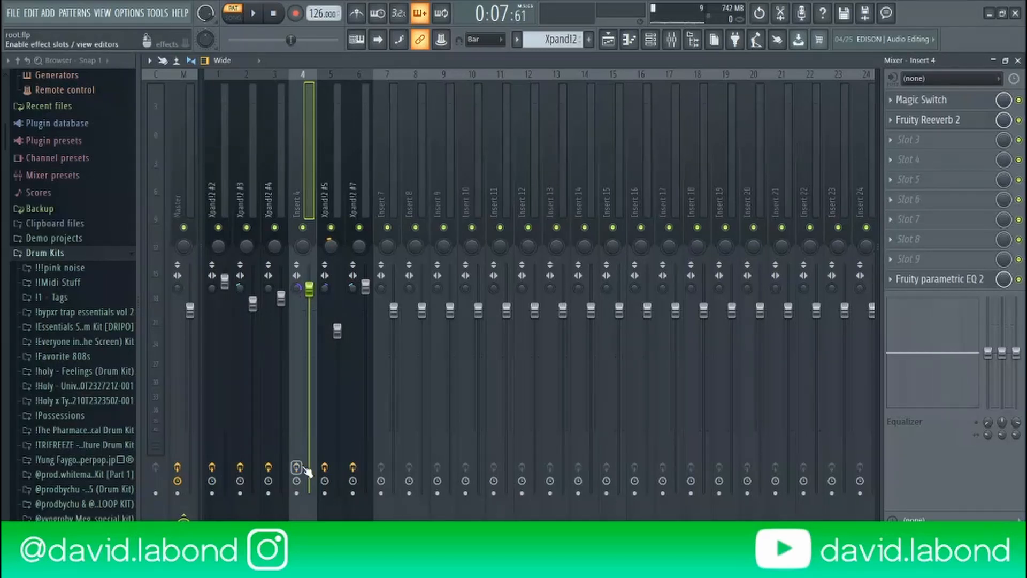
key(space)
key(space)
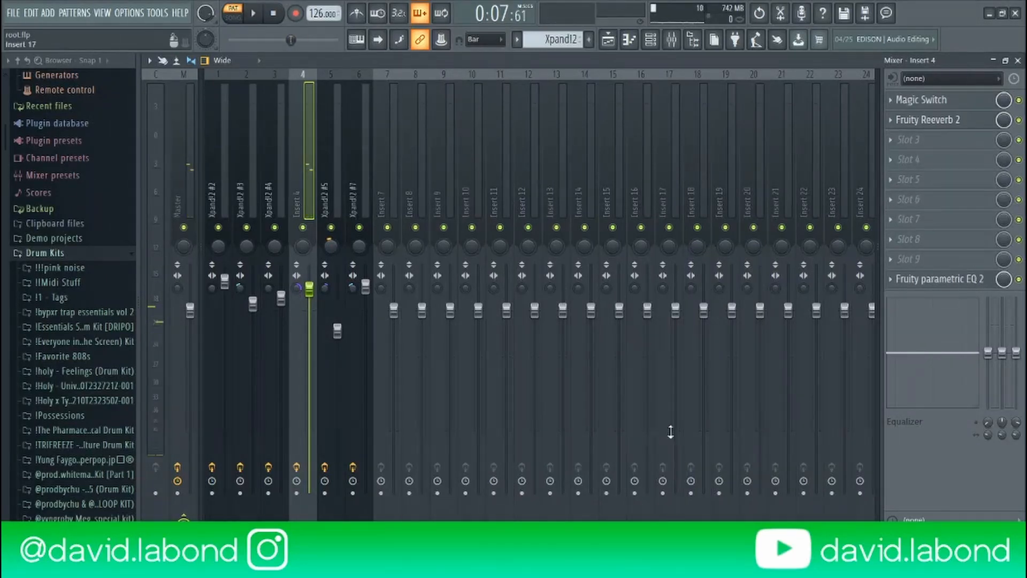
key(space)
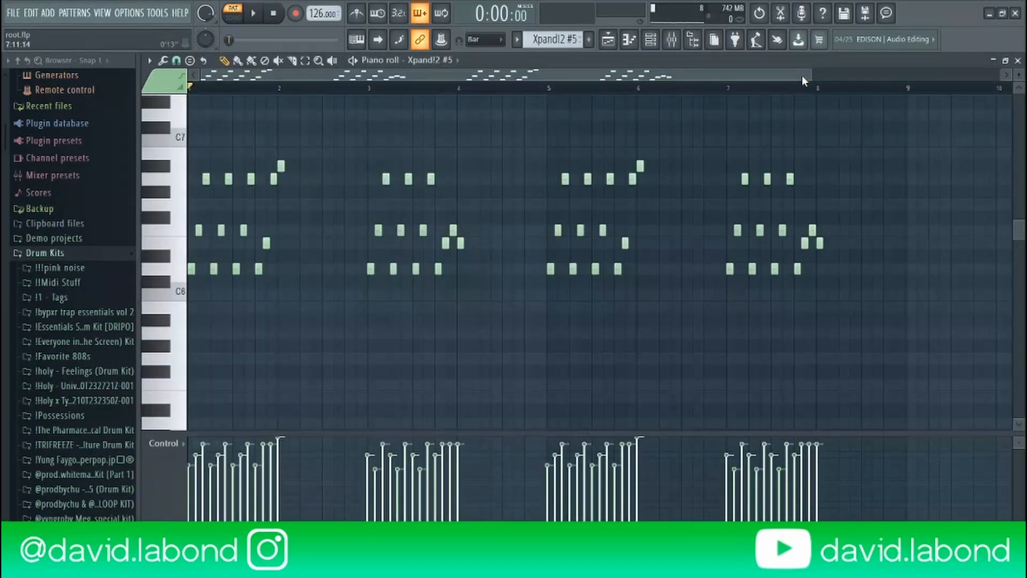
Listen to the Xpand!2 #5 arpeggio and highlight the closing A6 and A#6 notes at bar 2 and the final notes at bar 4.
key(space)
scroll(491, 140, up, 3)
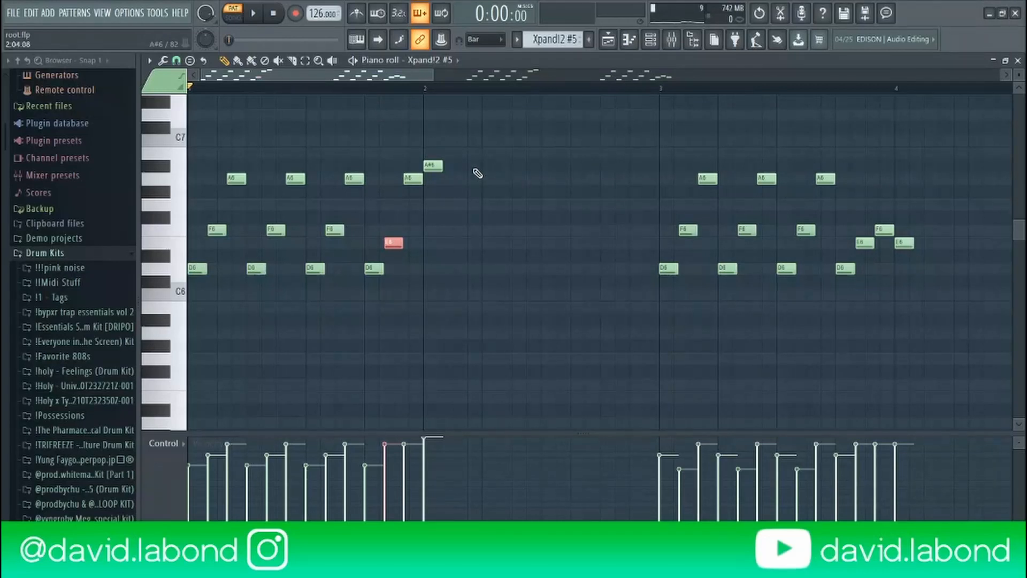
drag(483, 125, 394, 201)
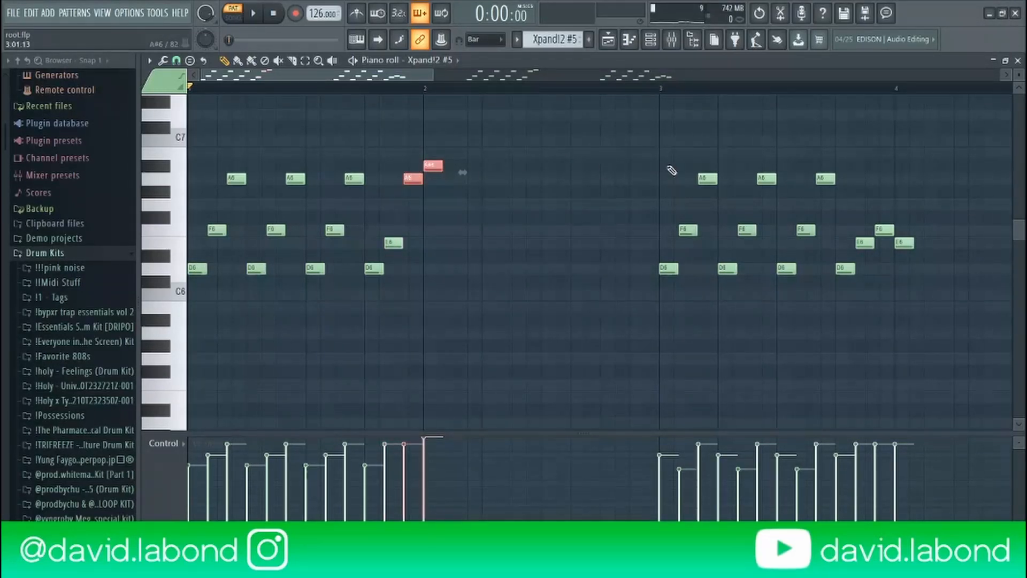
drag(484, 133, 414, 205)
drag(941, 199, 898, 284)
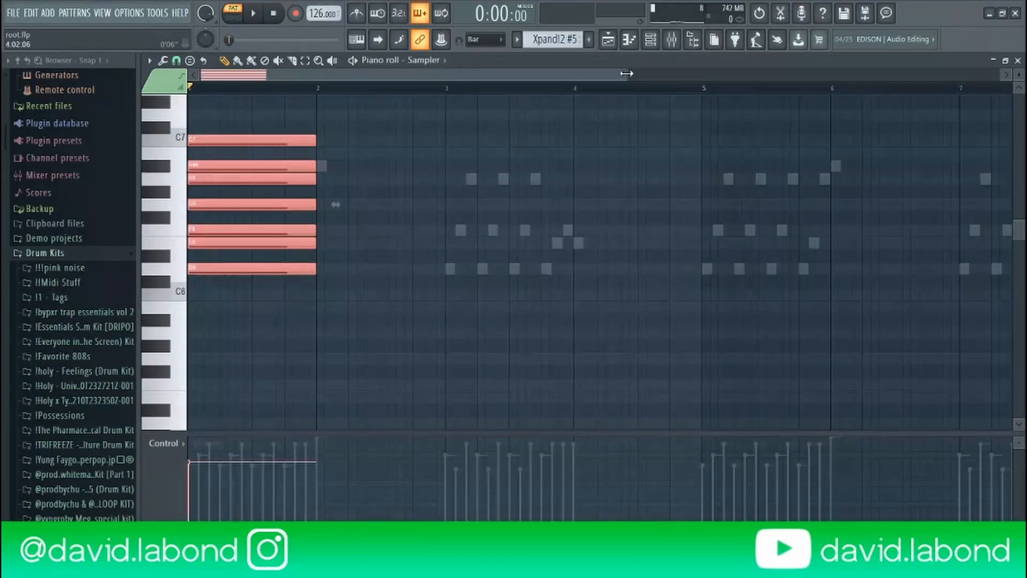
Inspect the one-bar D minor scale notes on the Sampler channel and select them all.
scroll(351, 87, up, 3)
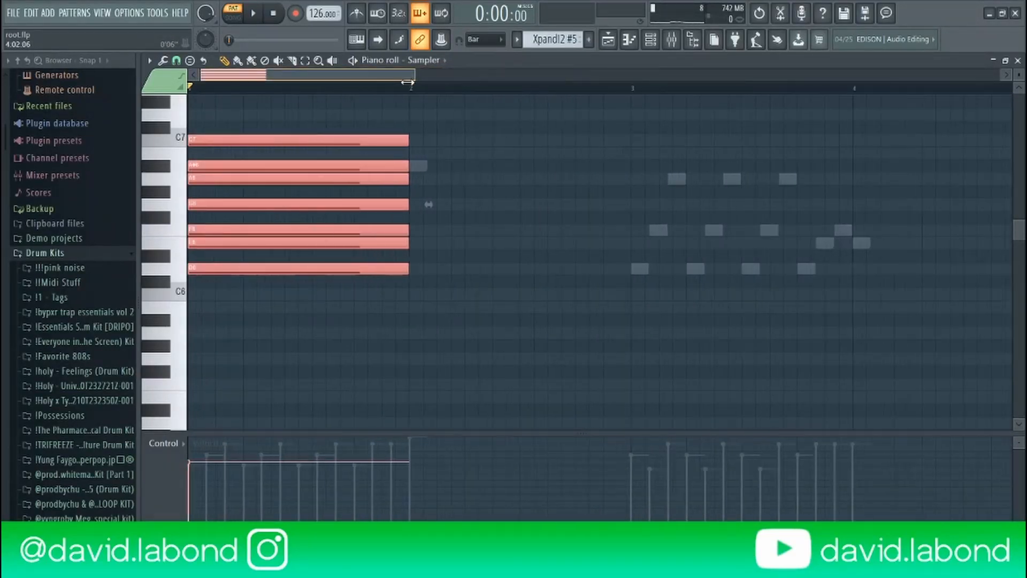
click(245, 160)
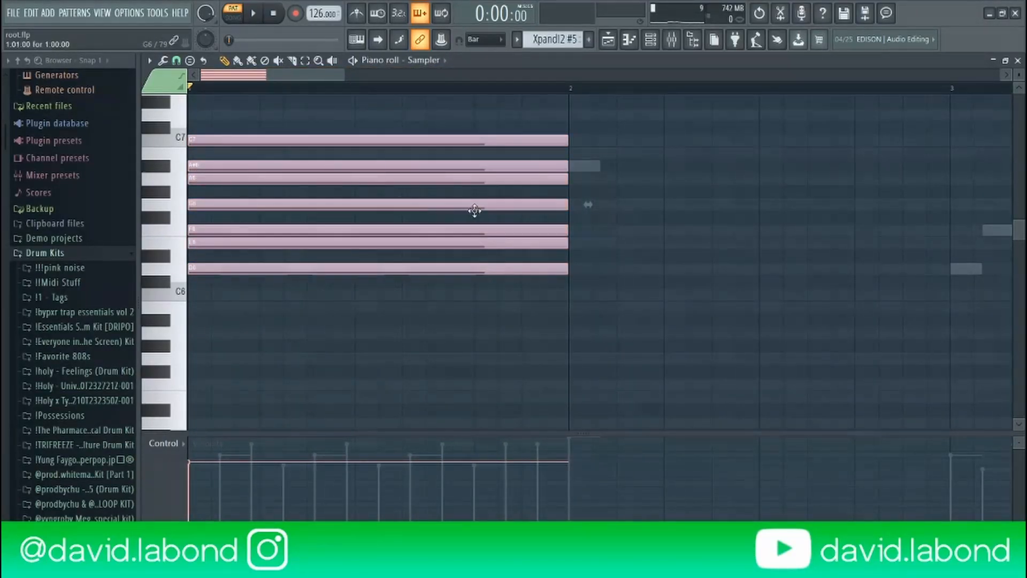
key(ctrl+a)
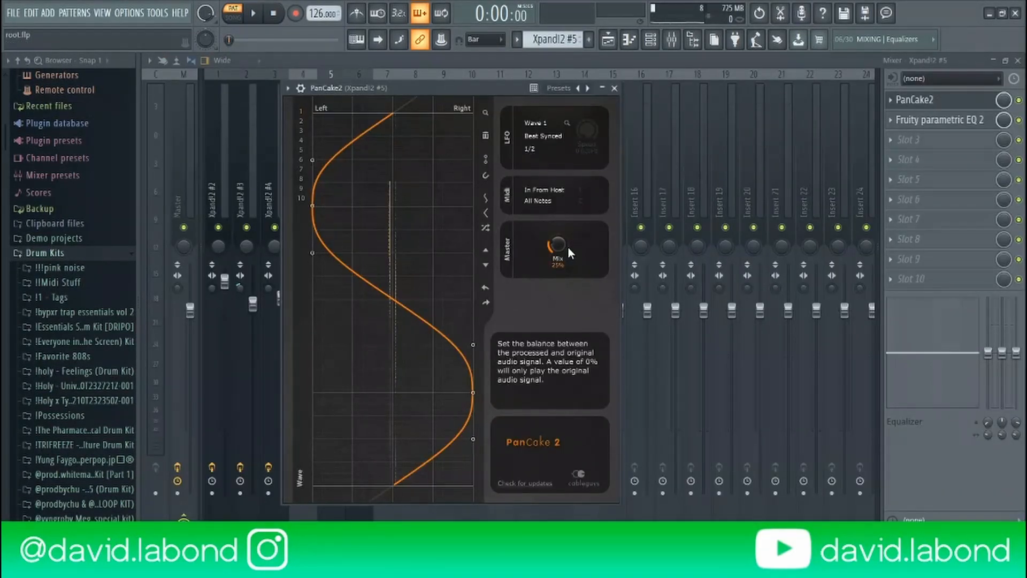
Examine the PanCake2 mix and the Fruity parametric EQ 2 curve on the Xpand!2 #5 track and listen to the processed arpeggio.
mouse_move(575, 245)
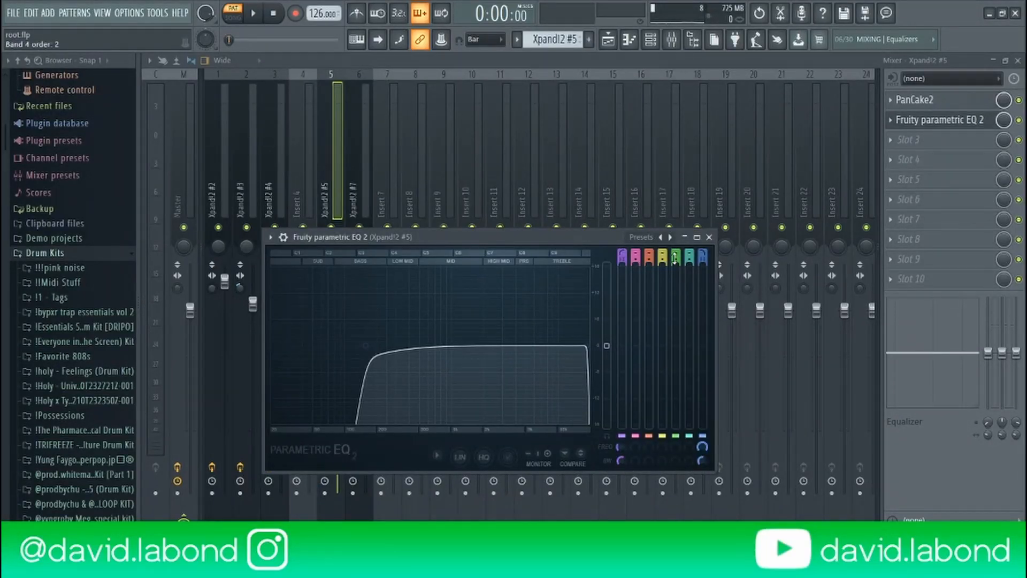
key(Escape)
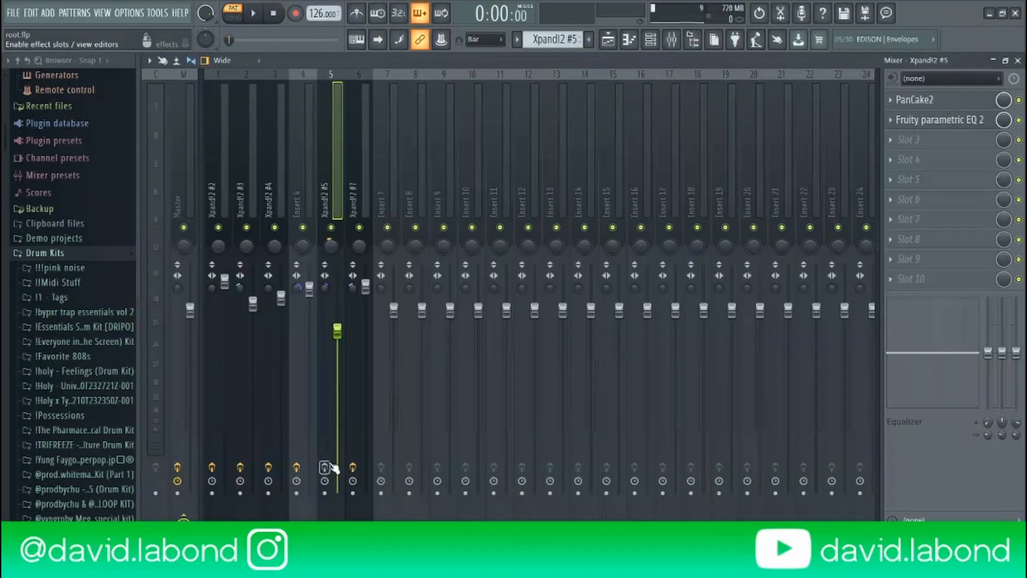
key(space)
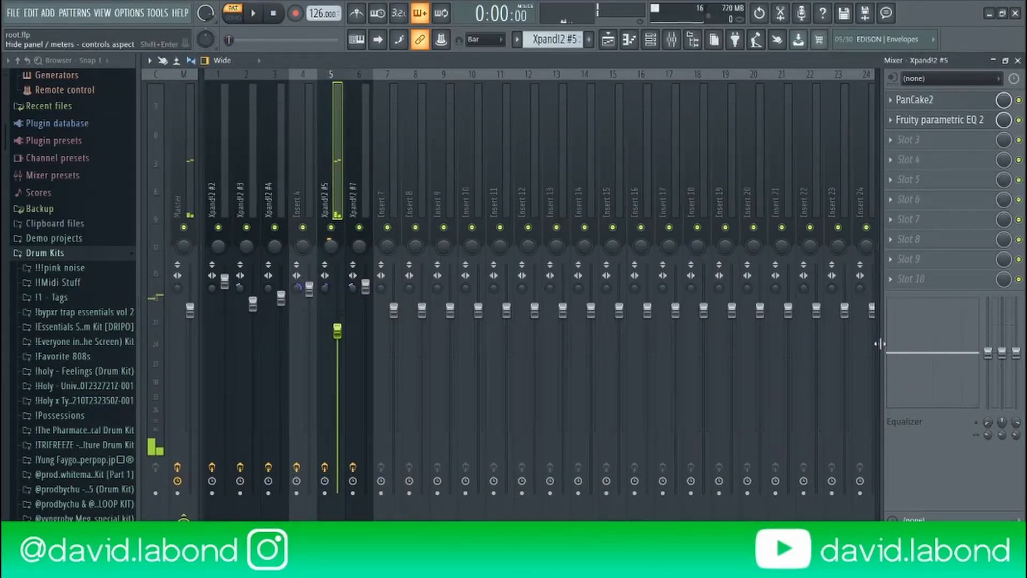
key(space)
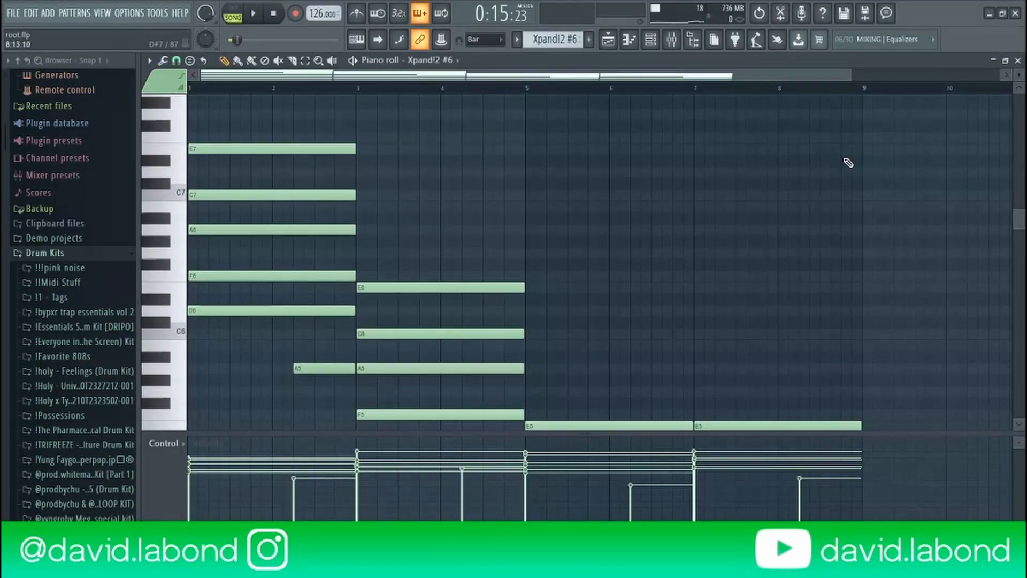
Look through the stacked chord notes of Xpand!2 #6 from the highest to the lowest octave and play the pattern.
scroll(676, 241, down, 10)
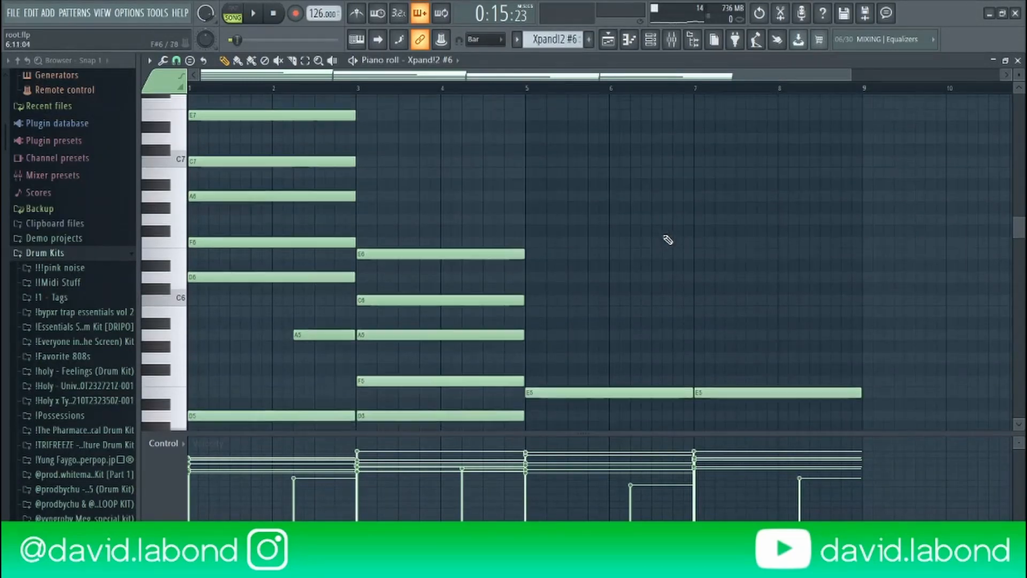
scroll(551, 222, up, 10)
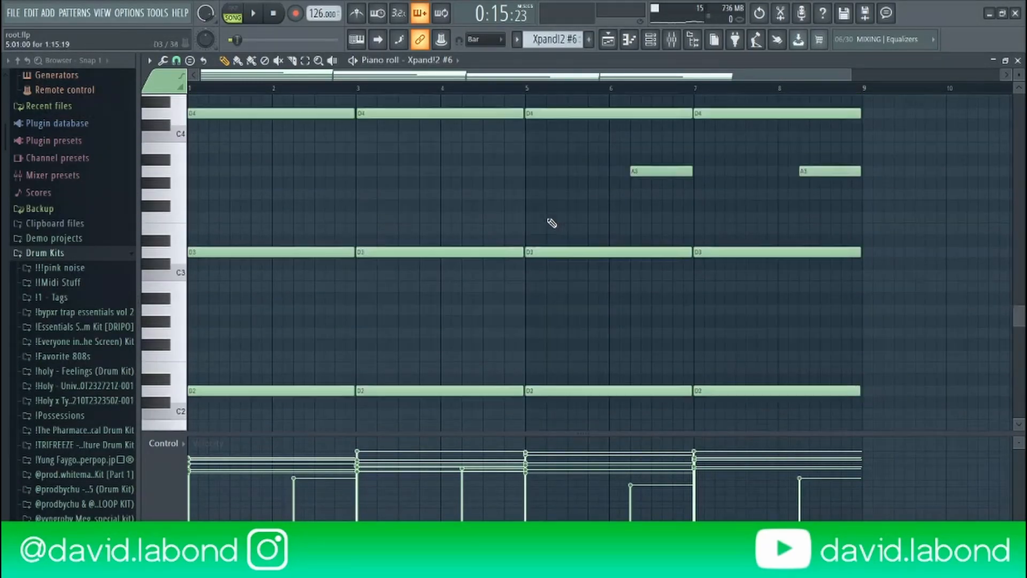
key(space)
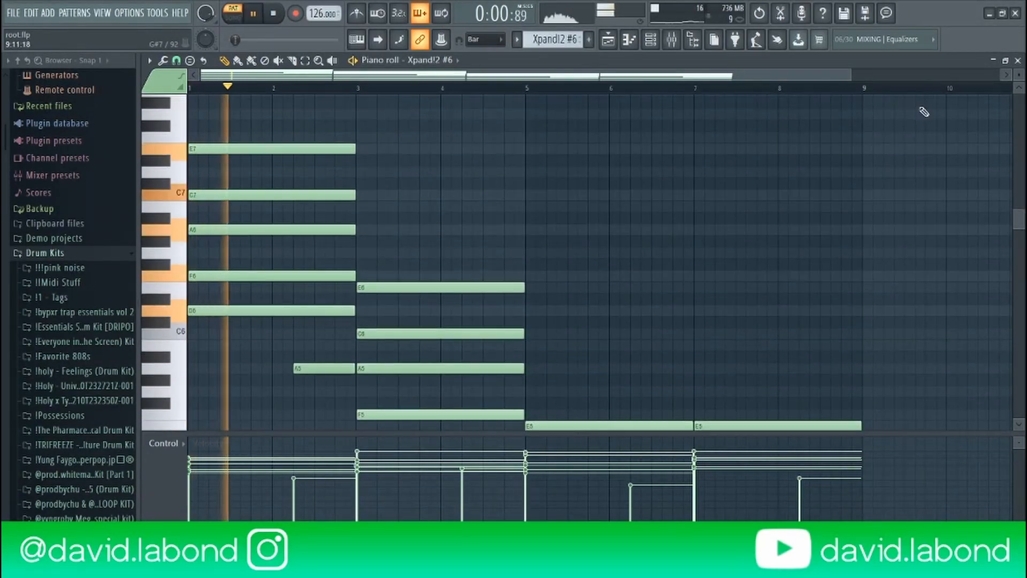
scroll(788, 132, down, 1)
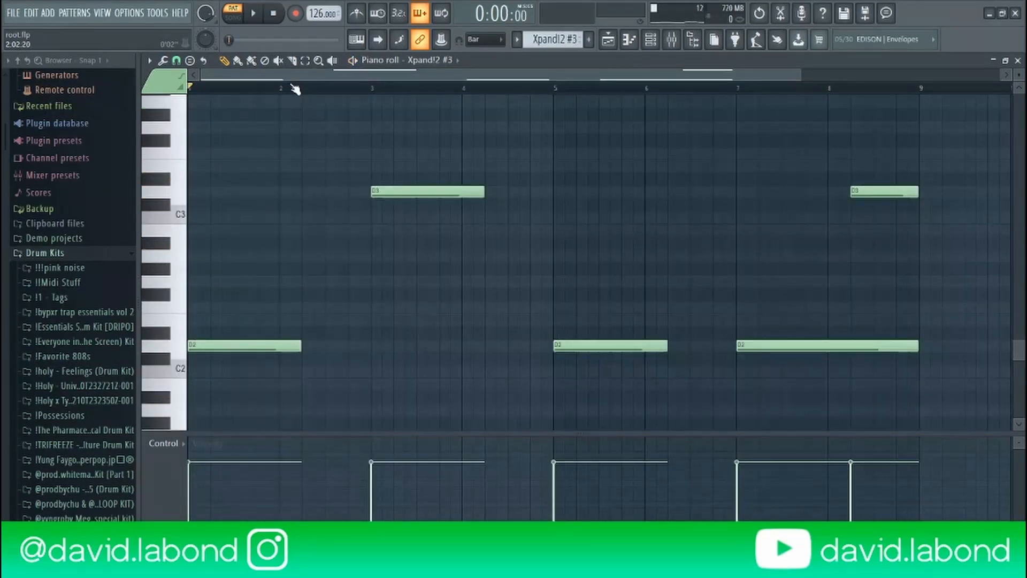
Listen to the Xpand!2 #3 bass notes and examine the two Fruity parametric EQ 2 instances on its mixer track.
key(space)
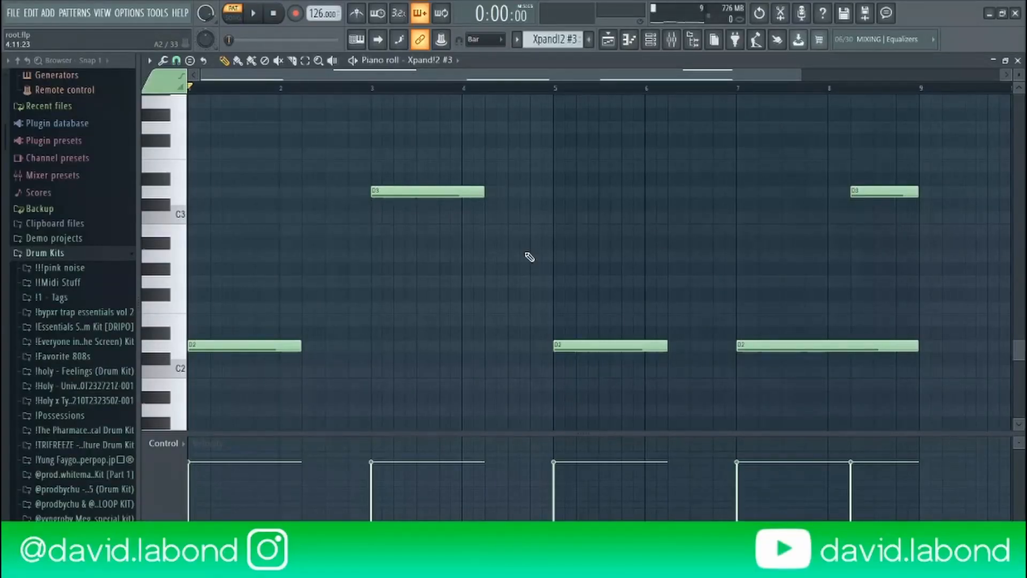
click(1018, 60)
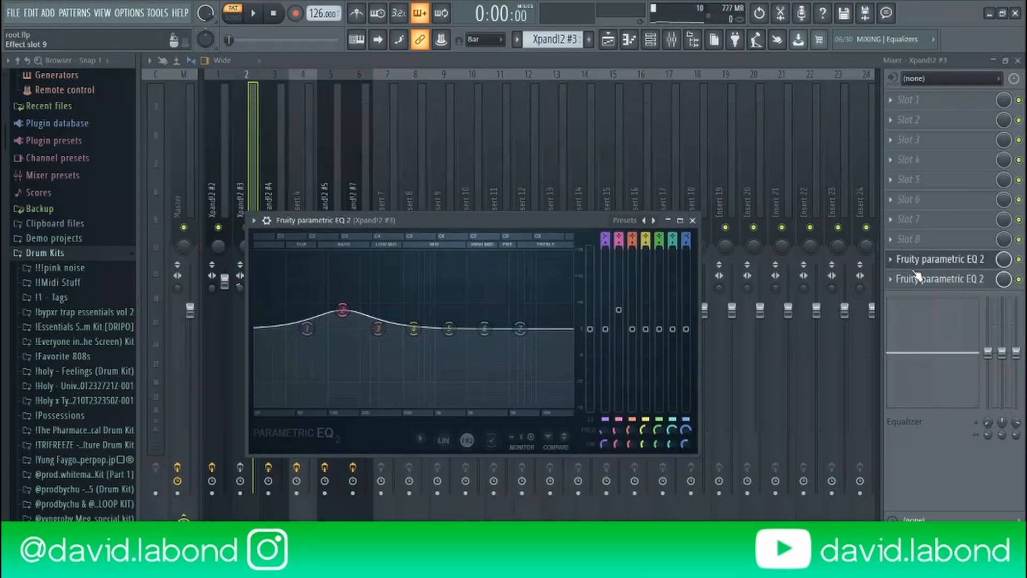
click(916, 275)
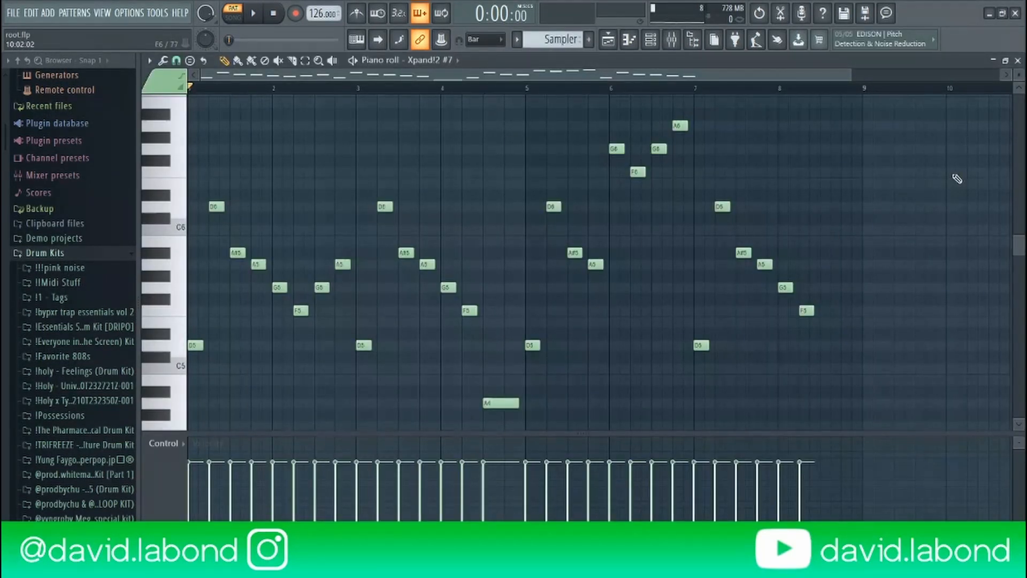
Play the Xpand!2 #7 melody and examine its Fruity parametric EQ 2, Fruity Reeverb 2 and Fruity Fast Dist settings.
key(space)
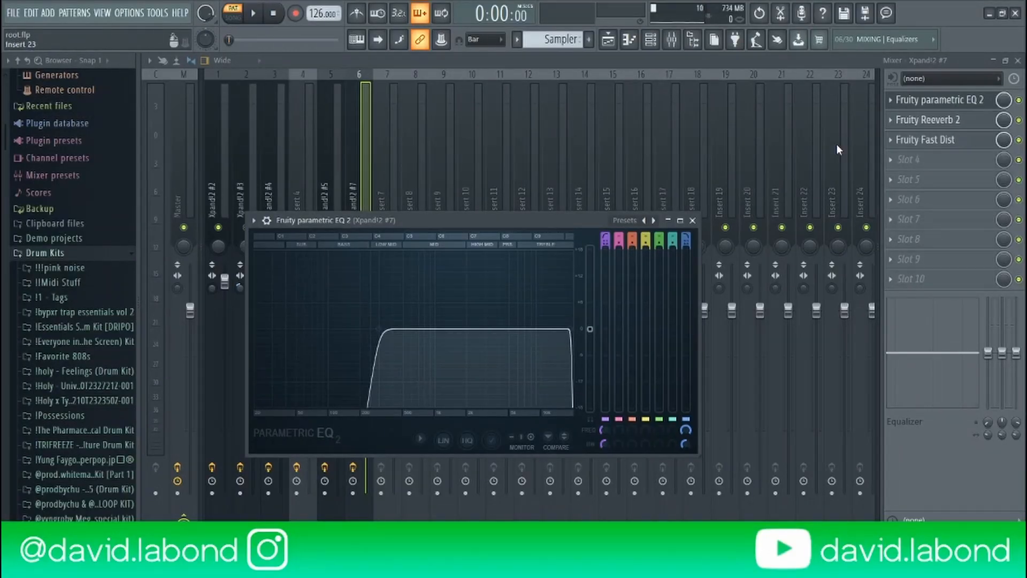
click(926, 119)
click(920, 139)
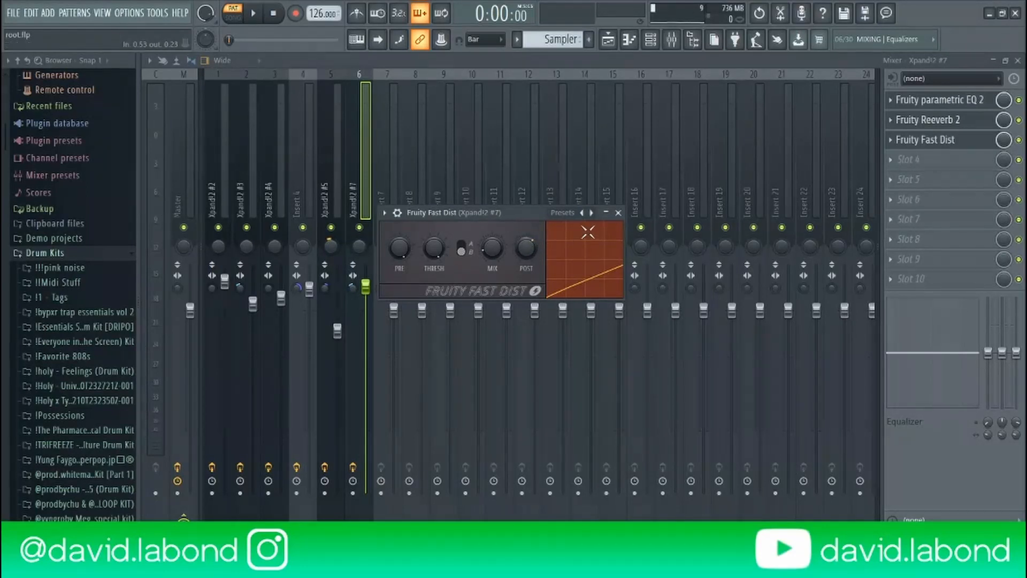
click(617, 212)
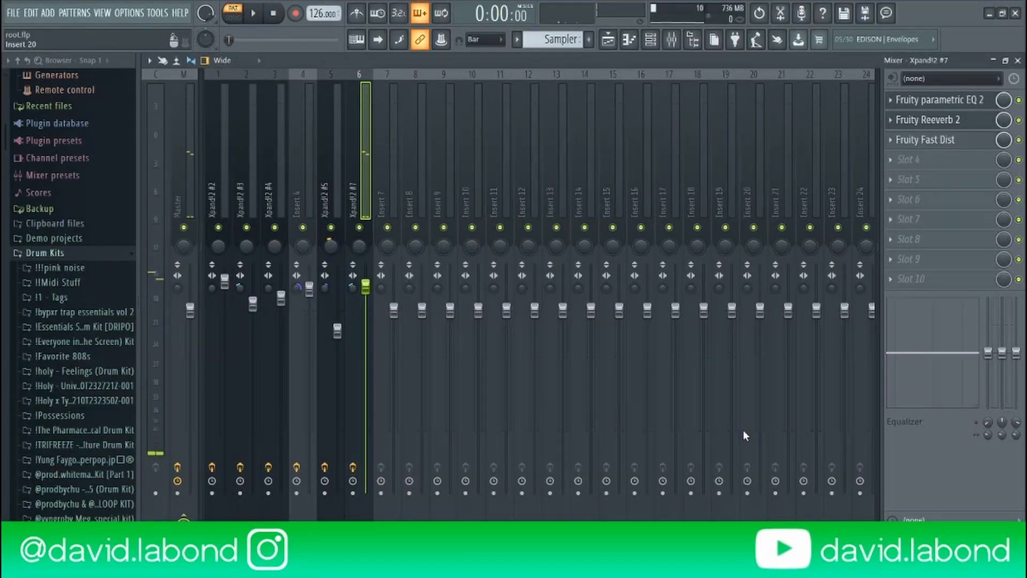
key(space)
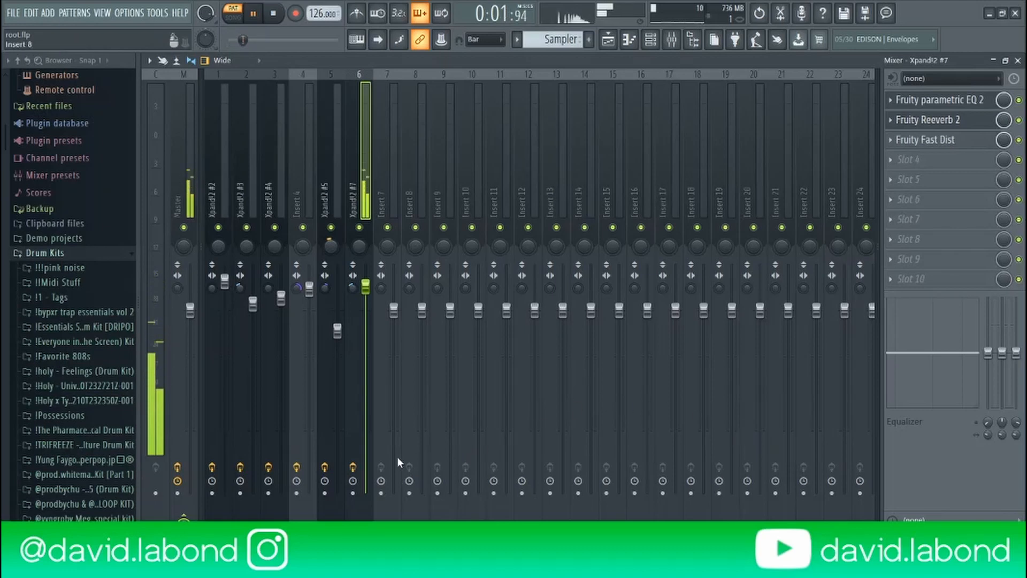
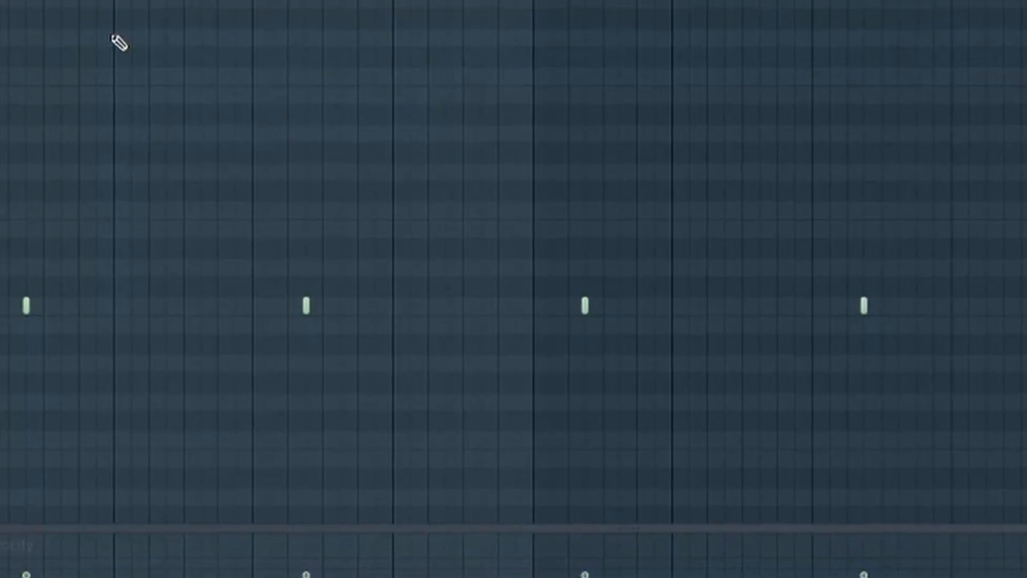
Play the drum pattern and listen to TFZ Hat - Cash in song mode and by itself in pattern mode.
key(space)
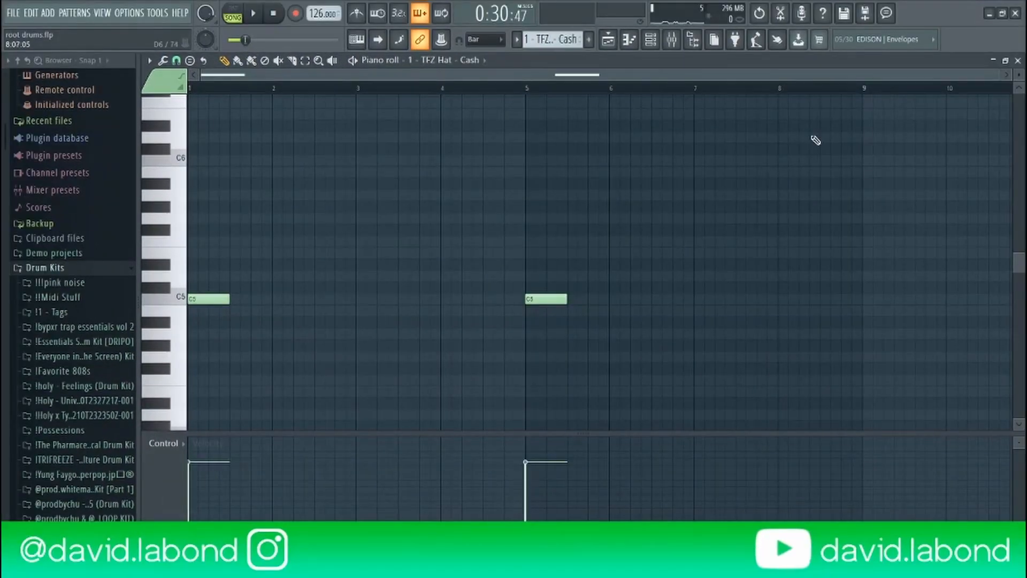
key(space)
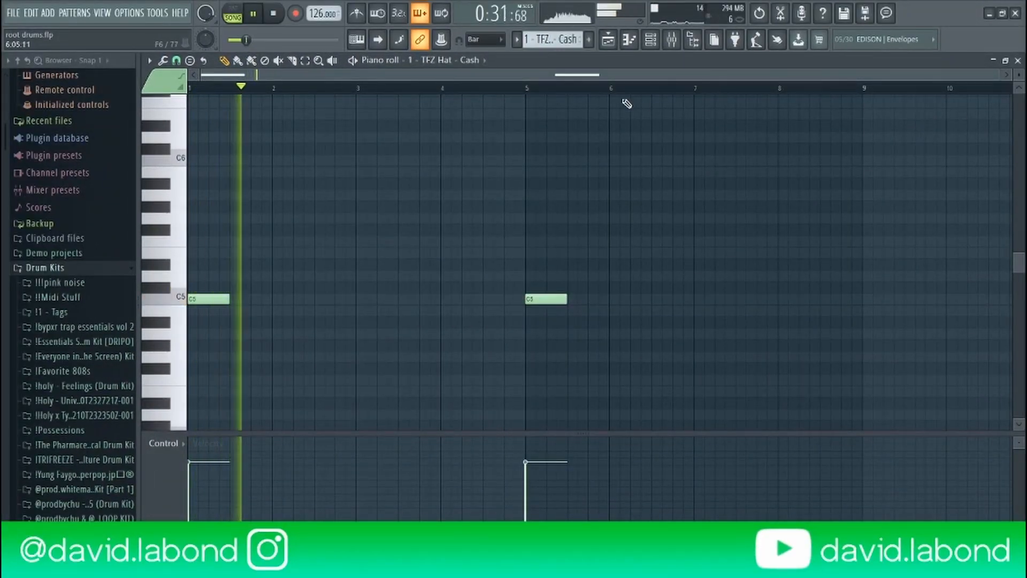
key(space)
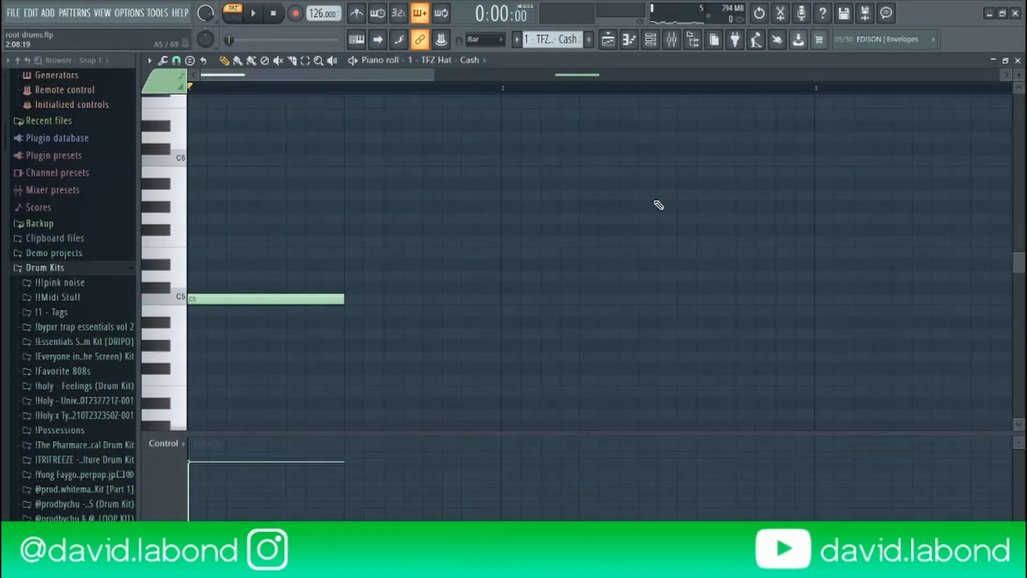
key(space)
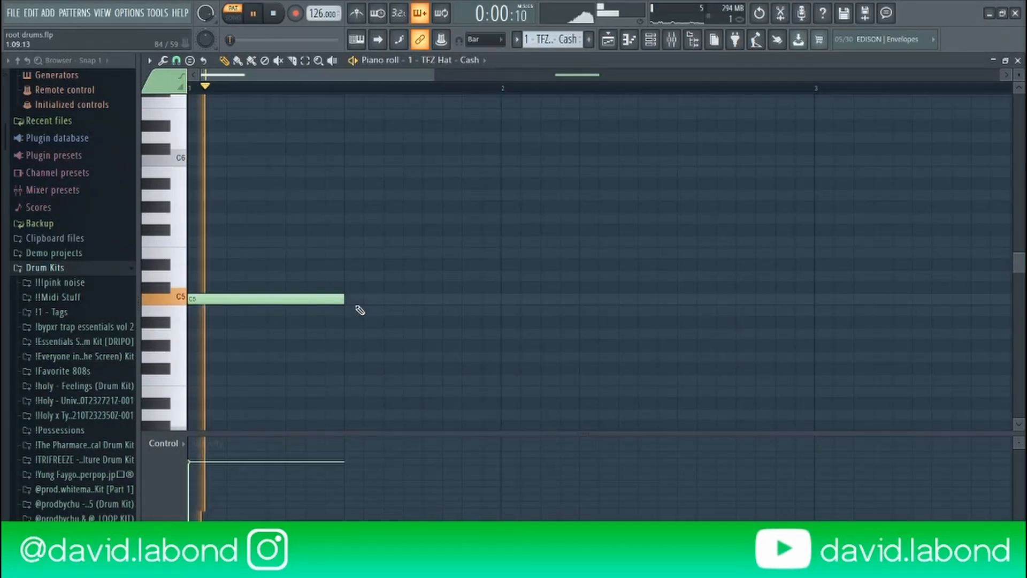
key(space)
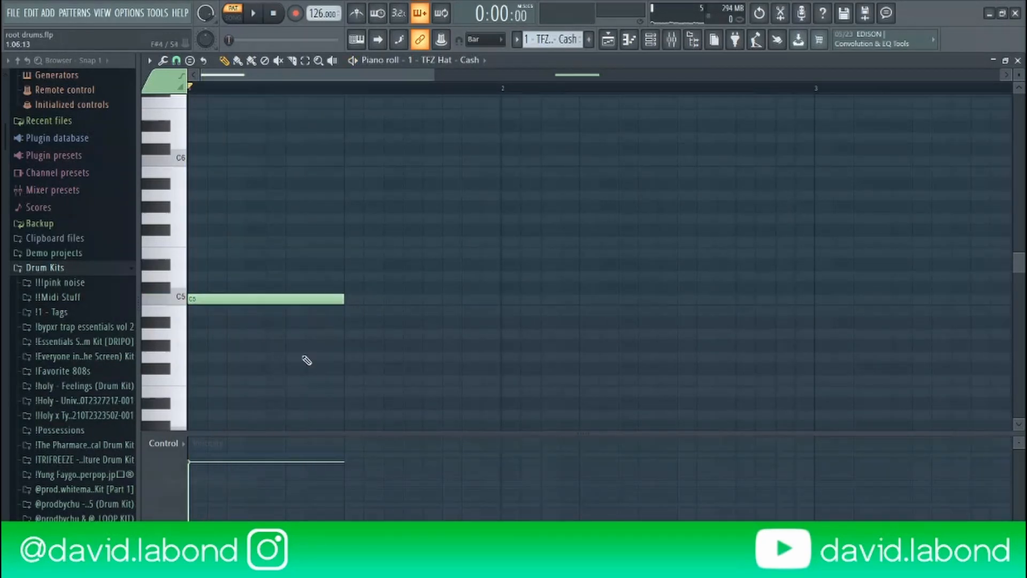
Try a second C5 note in TFZ Hat - Cash, starting at 1:09:00 with duration 0:08:00, as a slide note with minimum velocity.
click(208, 299)
drag(208, 299, 355, 300)
double_click(359, 303)
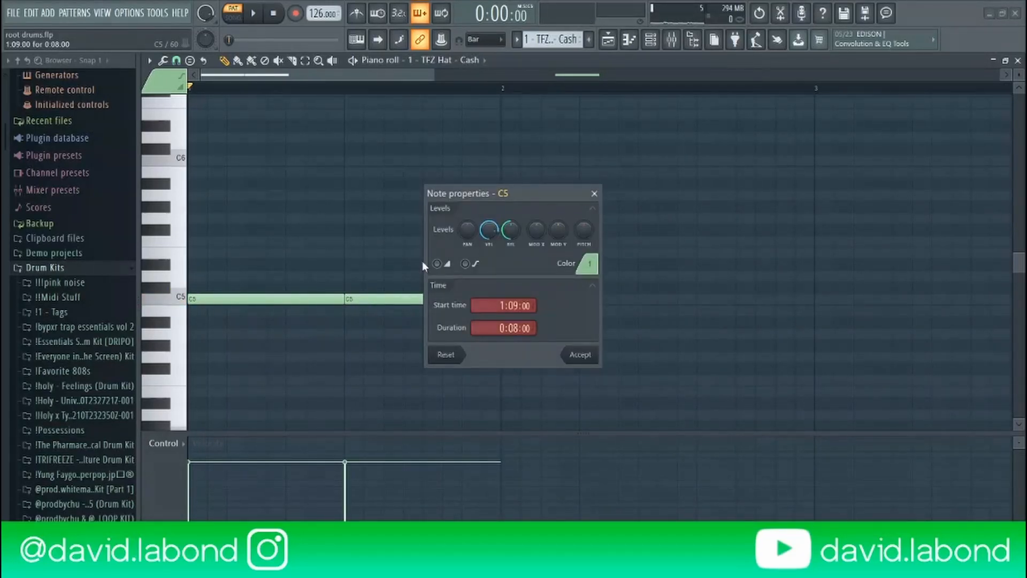
click(580, 356)
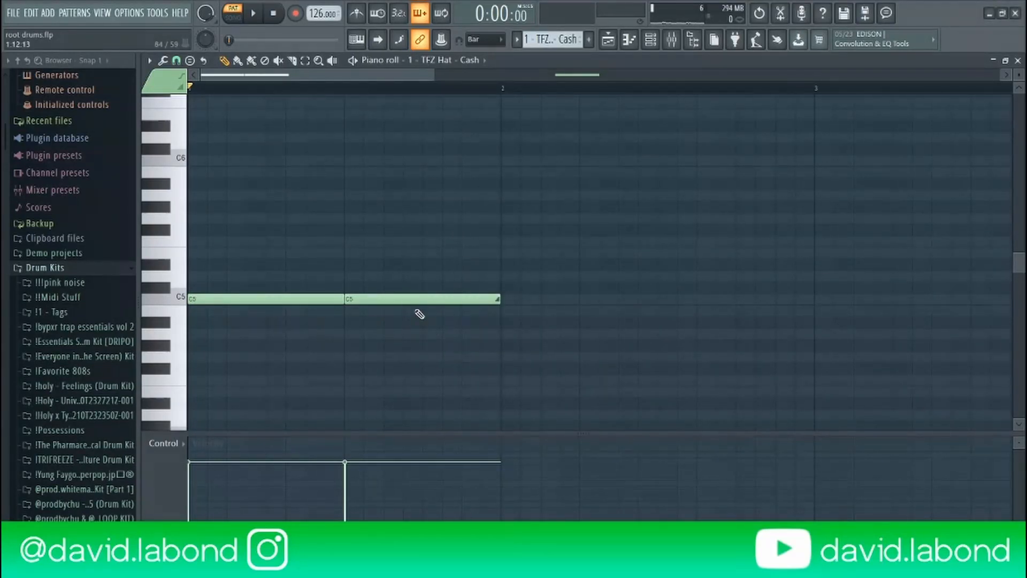
click(420, 299)
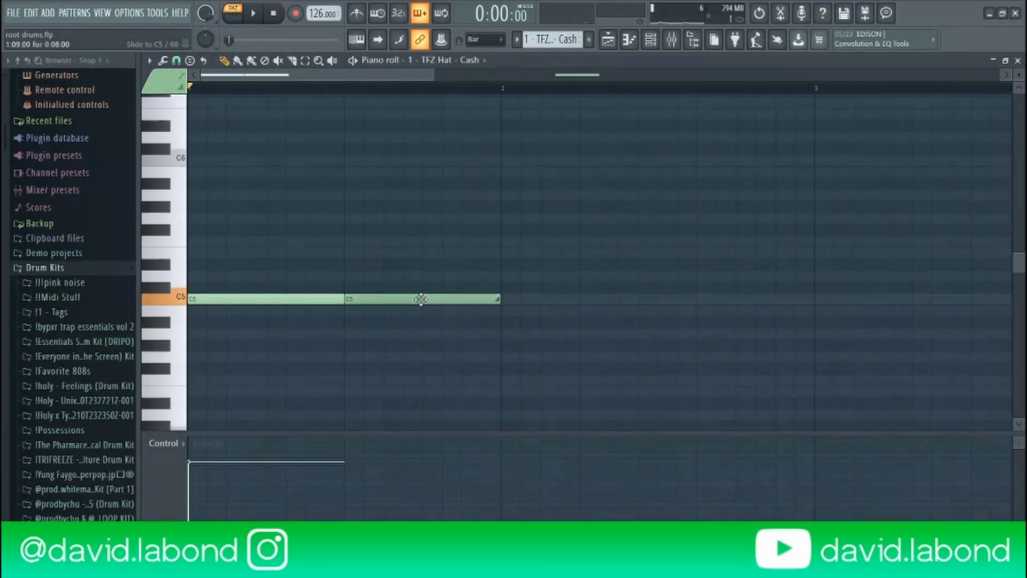
Show the note pan values for TFZ Hat - Cash and raise the first C5 note's pan to its maximum.
click(169, 444)
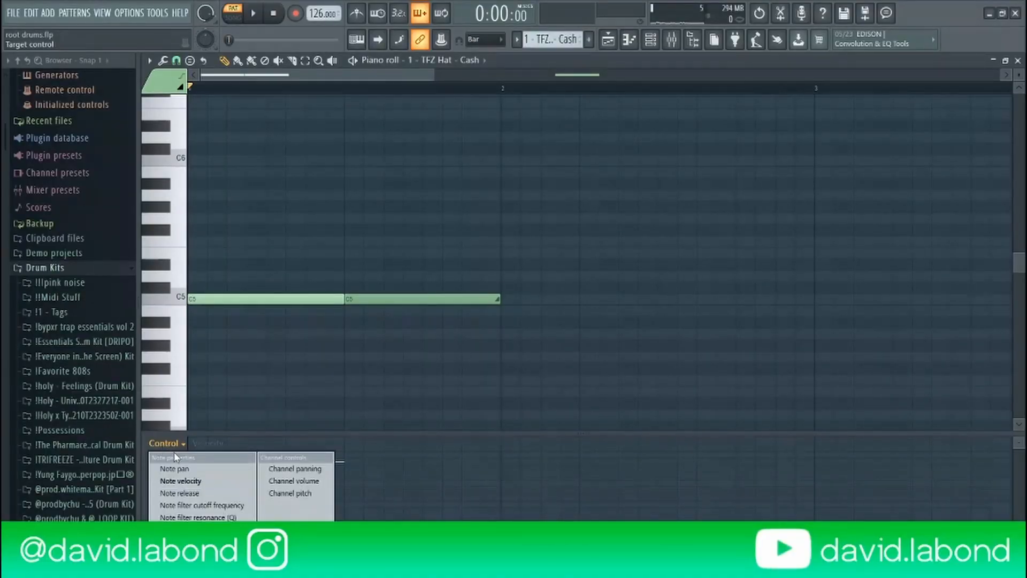
click(181, 467)
click(277, 302)
scroll(277, 302, up, 5)
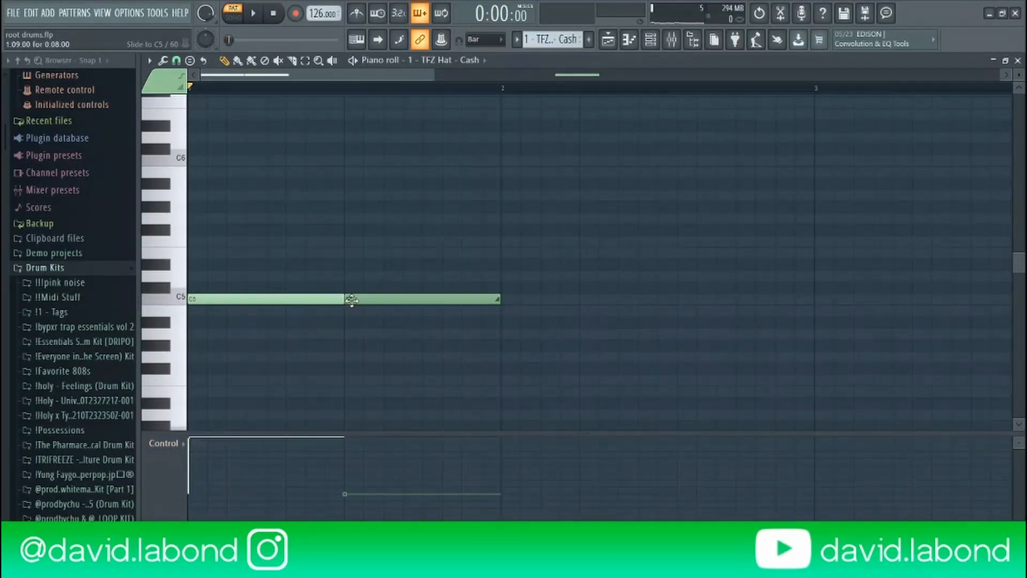
Pan the C5 slide note to the opposite extreme and delete it from the TFZ Hat - Cash pattern.
click(352, 300)
scroll(353, 299, down, 8)
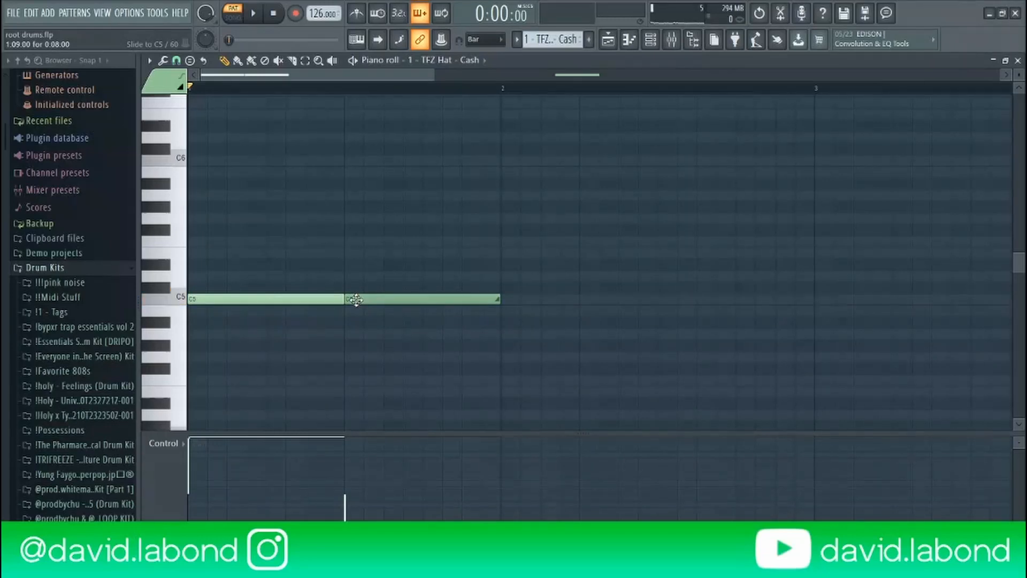
scroll(448, 299, down, 1)
right_click(446, 298)
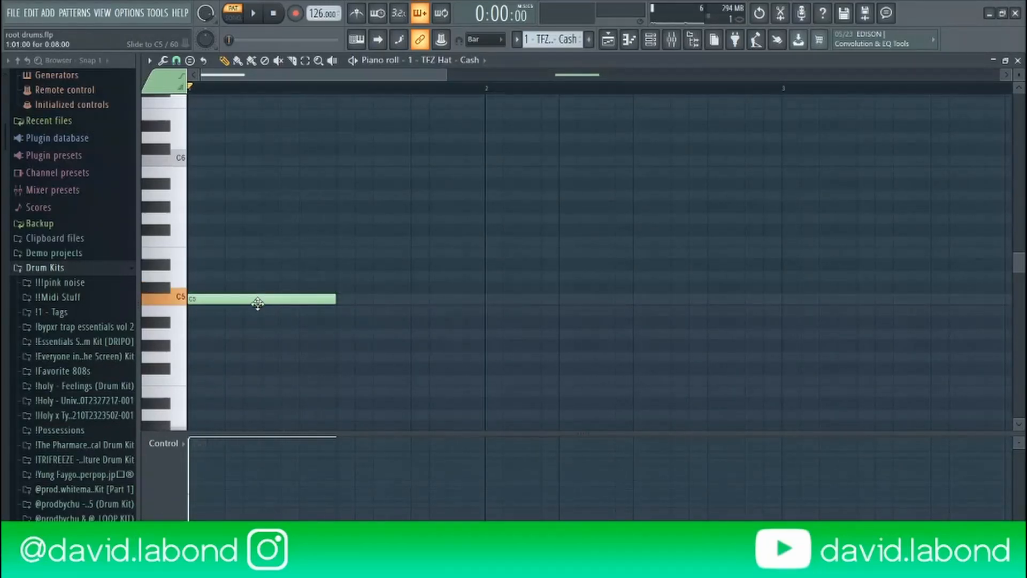
Play the panned TFZ Hat - Cash note and the TFZ Snare - Evolve roll in bar 8.
key(space)
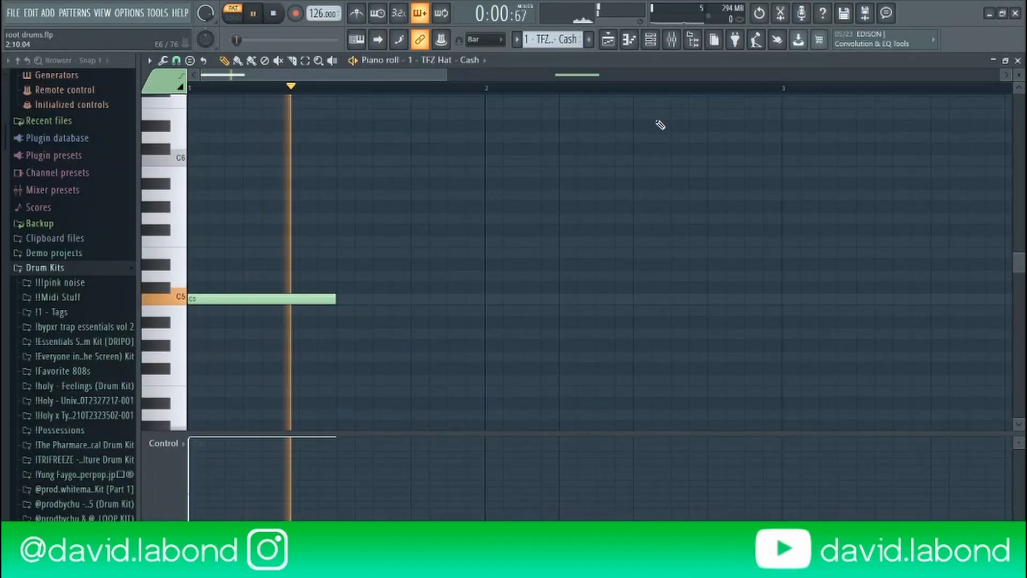
key(space)
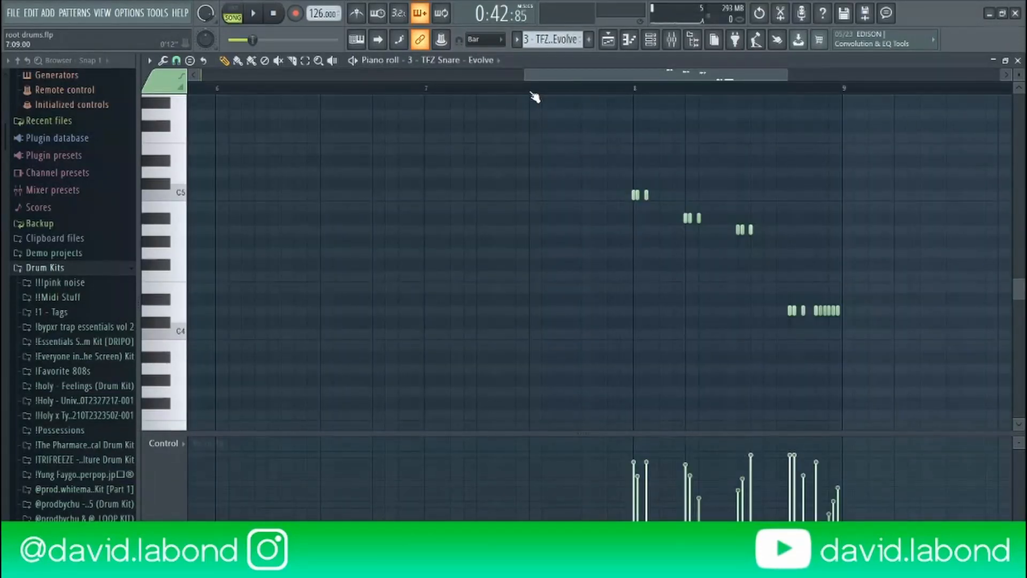
Review the OPEN HAT V5 [Pyrex] and OPEN HAT V1 [Pyrex] notes and play them from their selected section.
key(space)
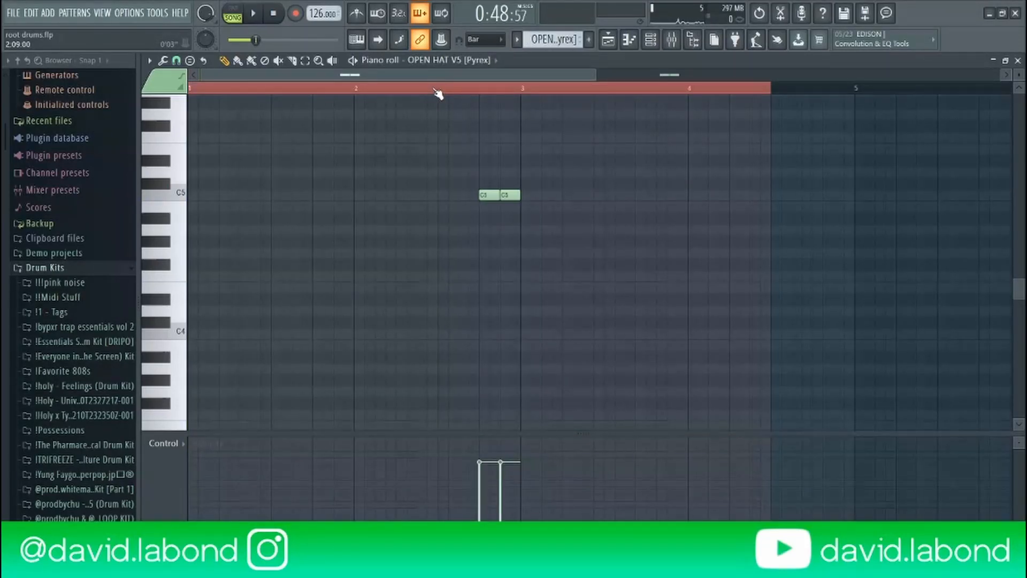
click(438, 93)
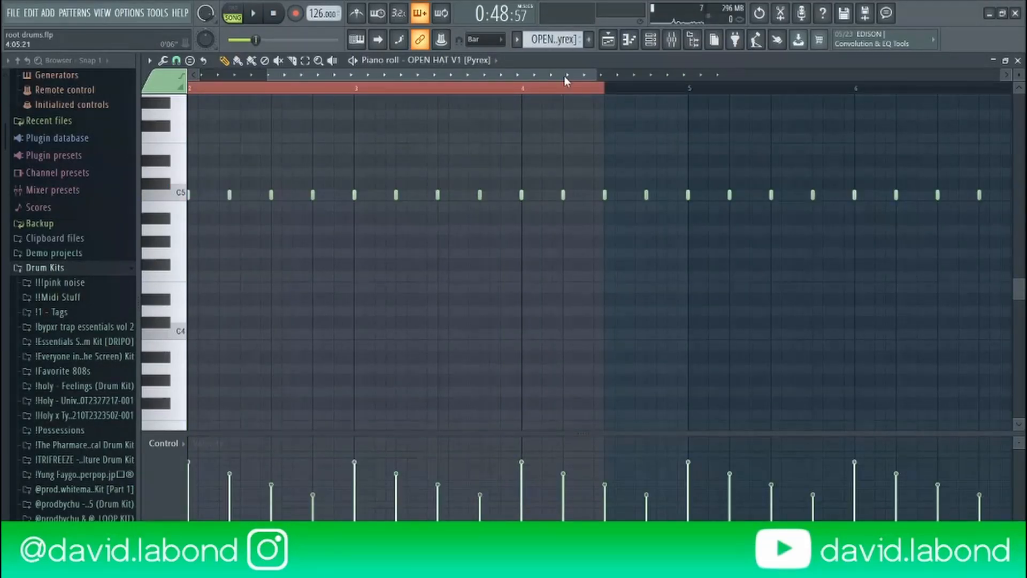
drag(564, 76, 481, 75)
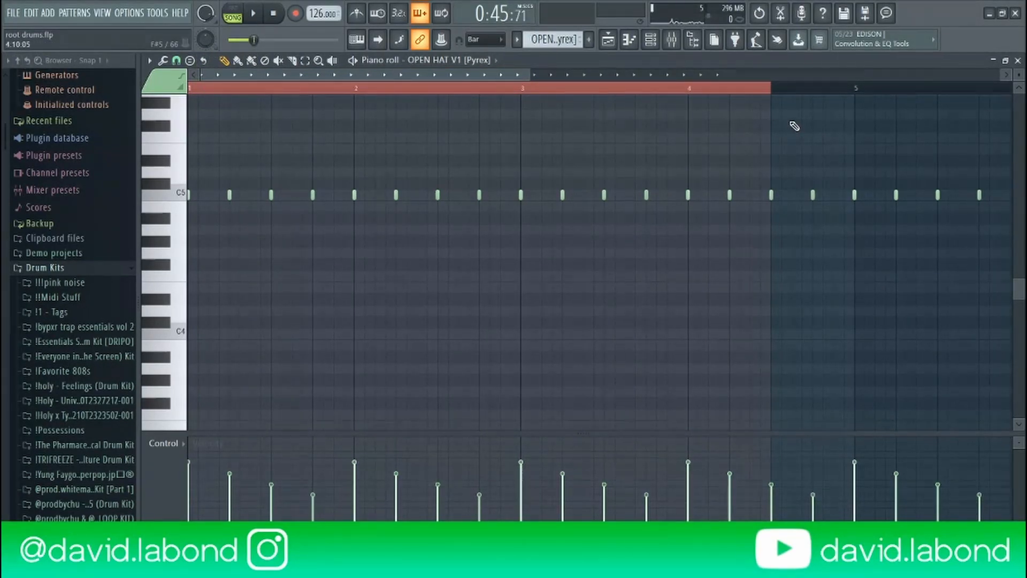
key(space)
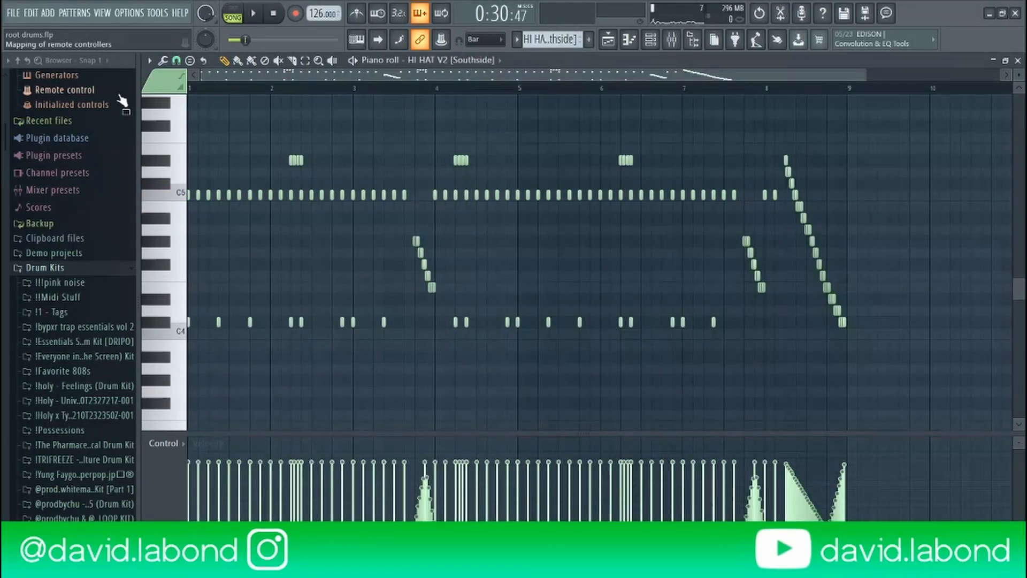
Listen to the HI HAT V2 [Southside] rolls and play the 808 V9 [Spinz] pattern from near its start.
key(space)
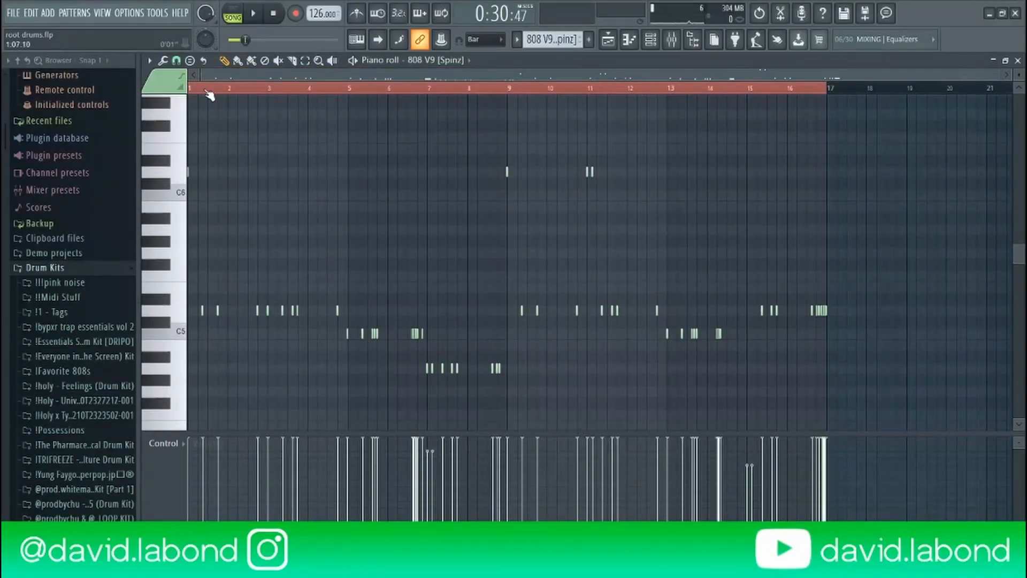
click(208, 92)
key(space)
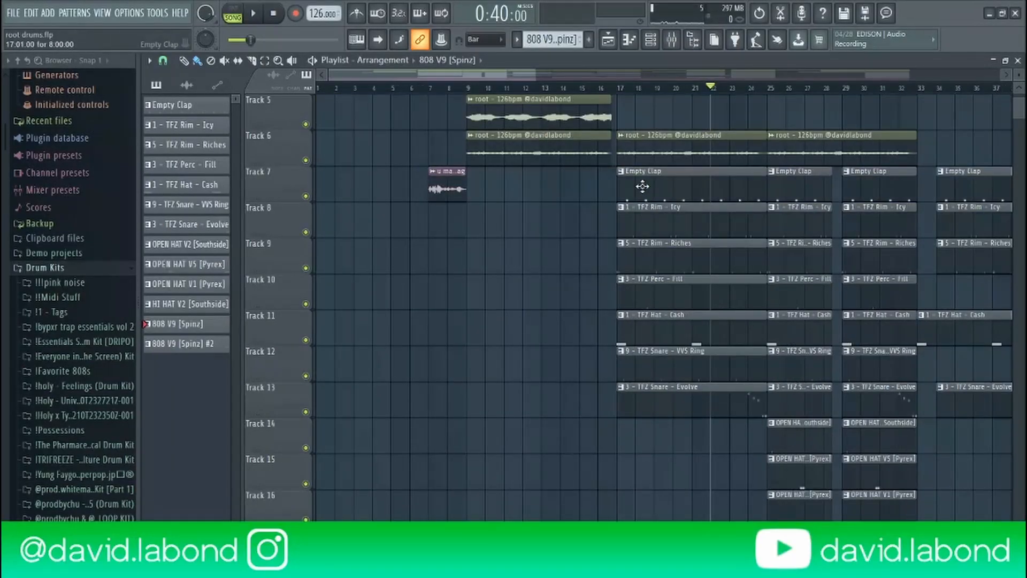
Look over the playlist arrangement and place the playback position at bar 13, where the Track 24 (consolidated) clip starts.
drag(642, 187, 1011, 502)
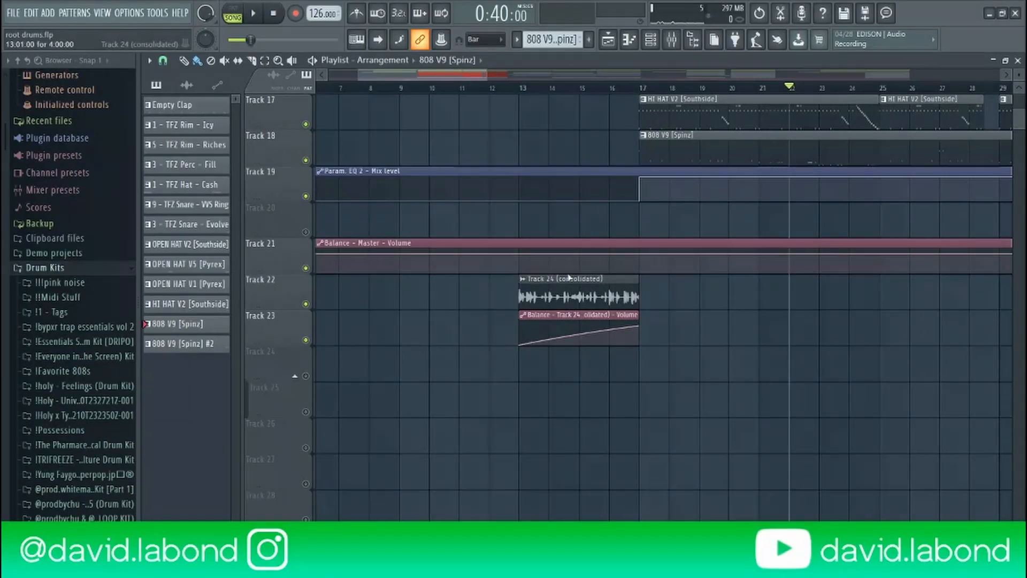
click(554, 89)
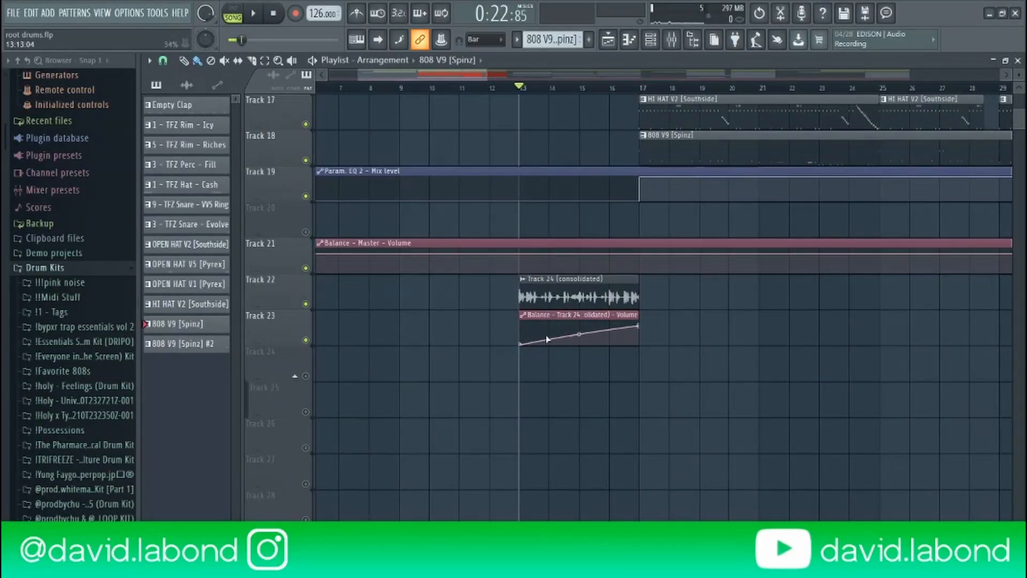